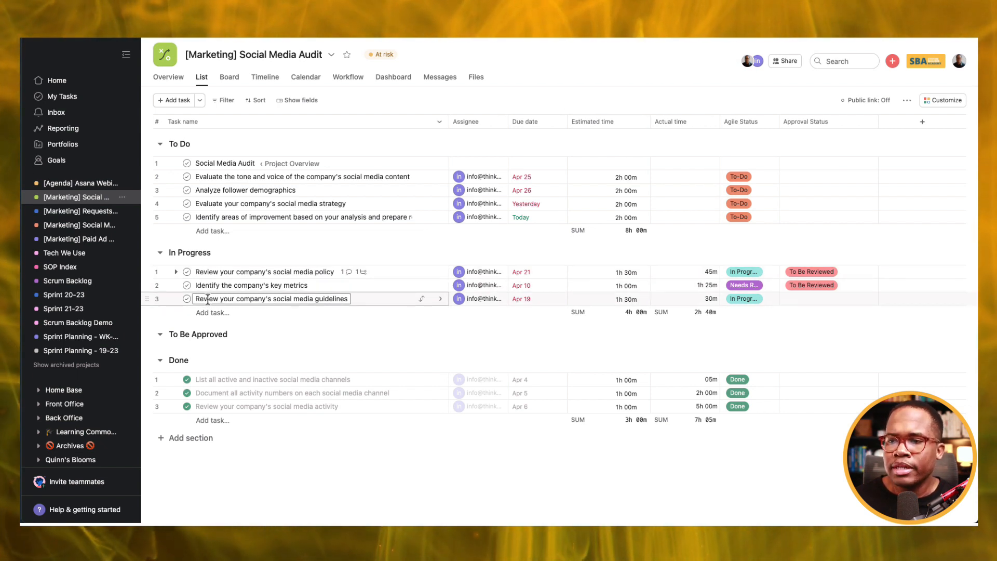
Try moving the task "Review your company's social media guidelines" into To Be Approved, and return it to In Progress.
left_click_drag(149, 302, 175, 335)
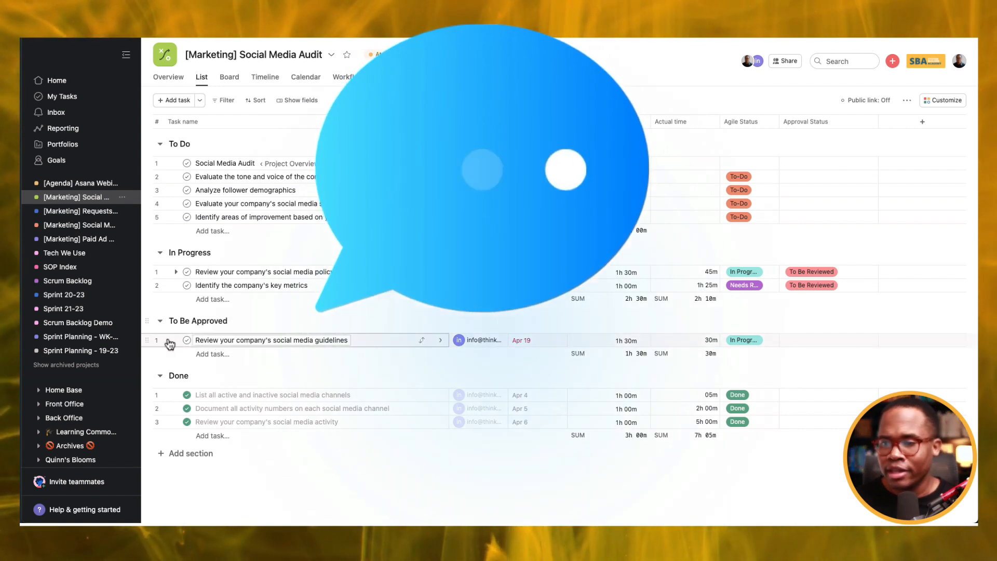
left_click_drag(151, 330, 162, 299)
Start a rule for the To Be Approved section that creates an approval subtask named "Approve task in parent task".
left_click(250, 334)
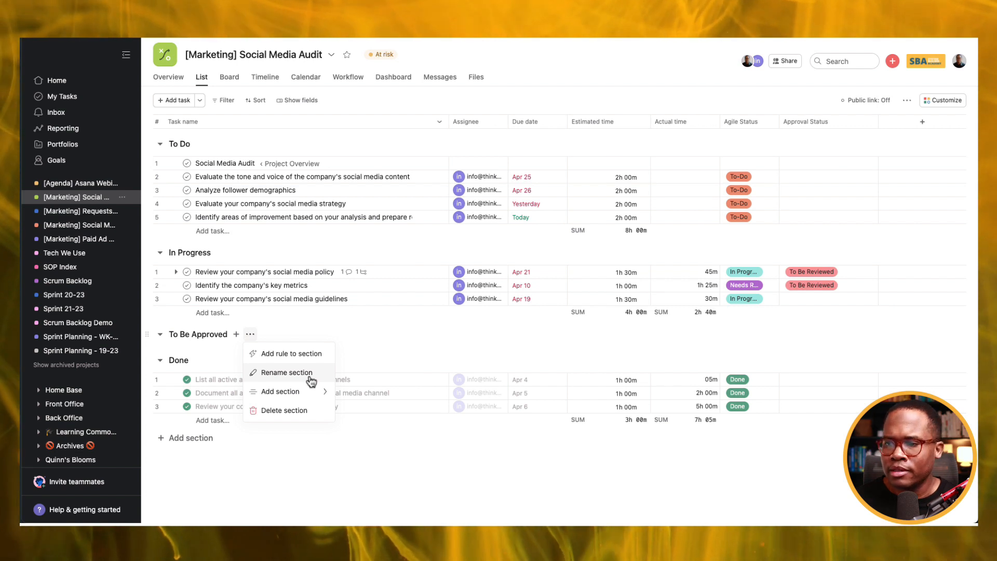
left_click(299, 354)
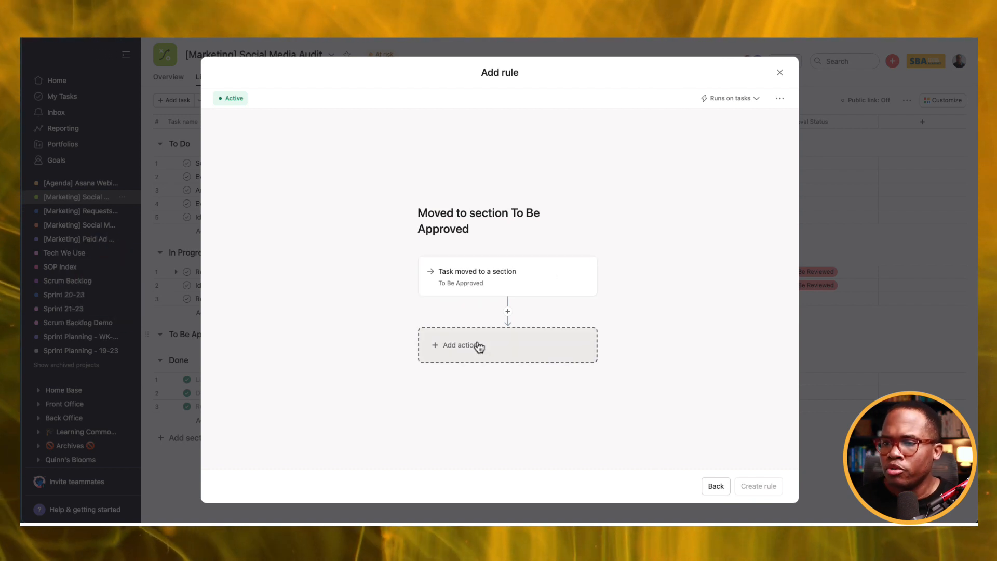
left_click(514, 354)
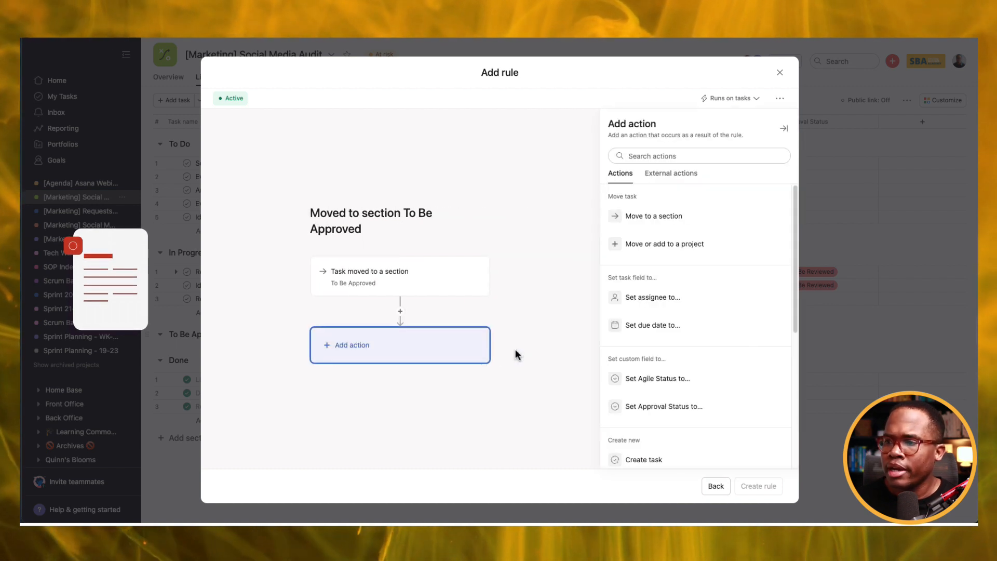
scroll(685, 377, "down", 1)
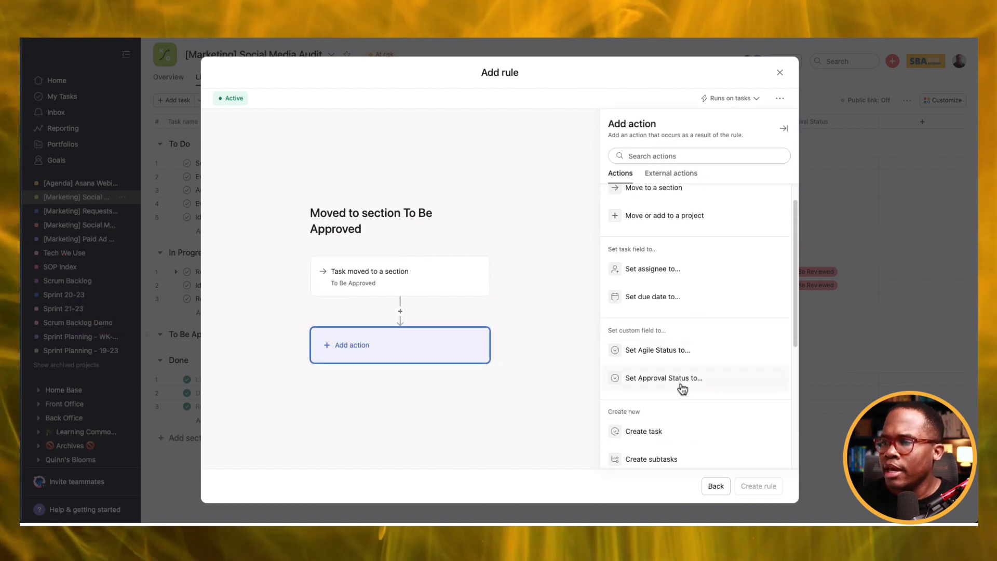
scroll(682, 388, "down", 4)
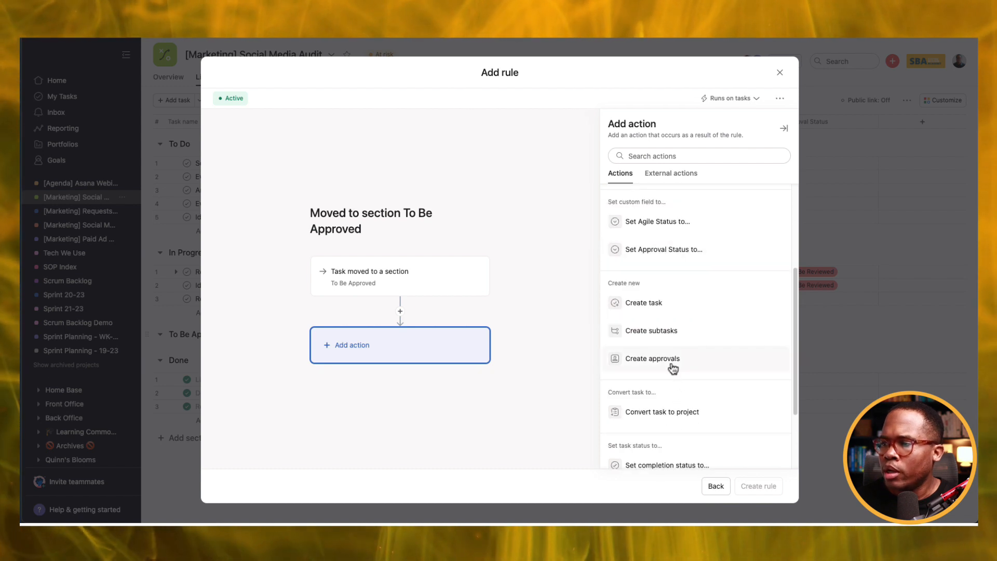
left_click(673, 368)
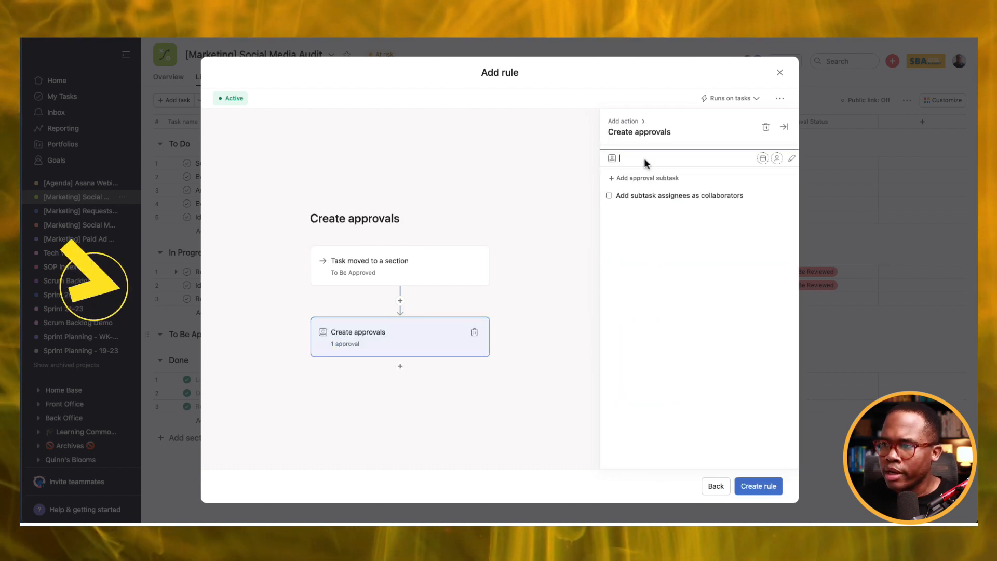
type("Al")
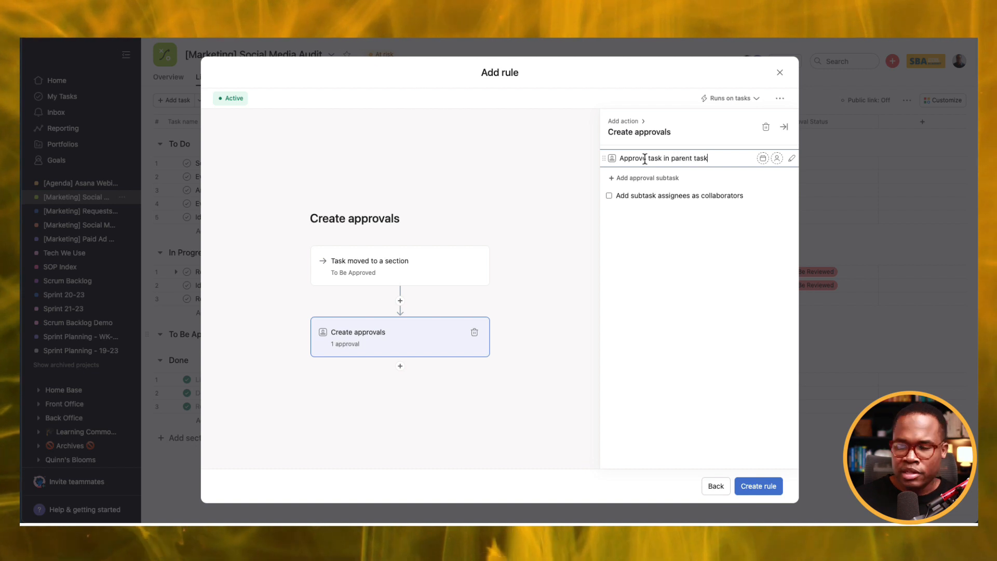
Set the approval subtask's due date to 4 days after the rule is triggered.
left_click(766, 154)
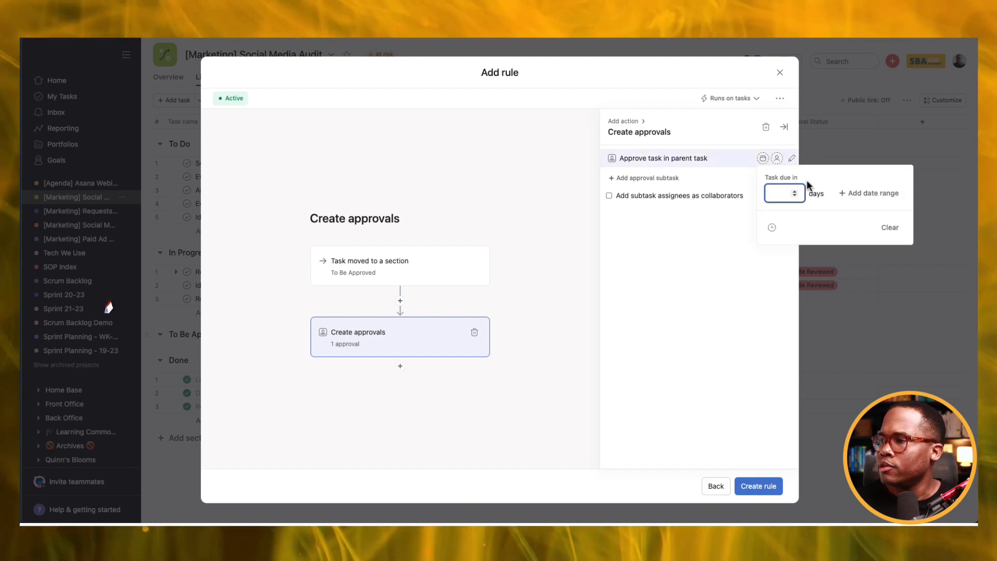
left_click(795, 191)
left_click(794, 191)
left_click(679, 251)
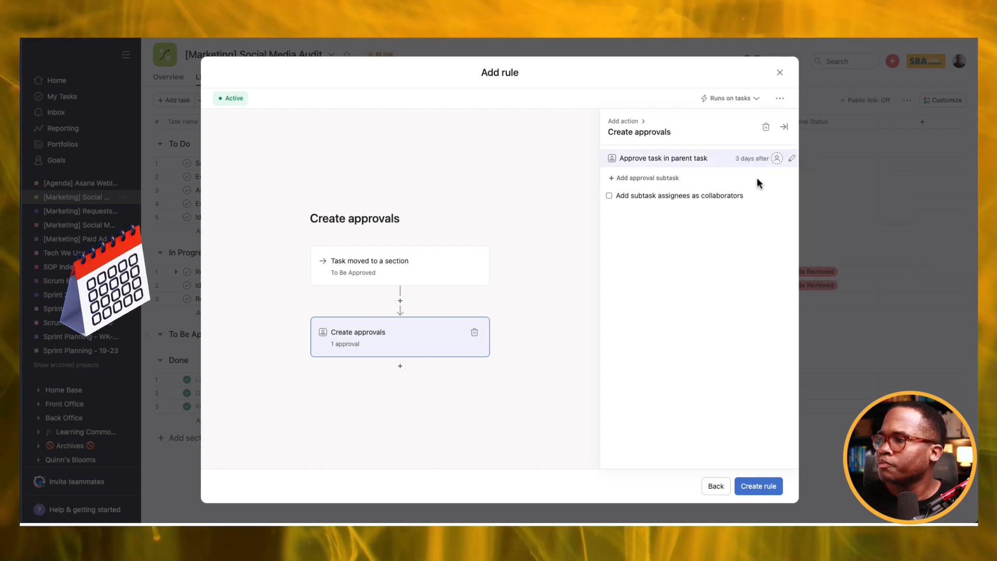
left_click(764, 160)
left_click(771, 190)
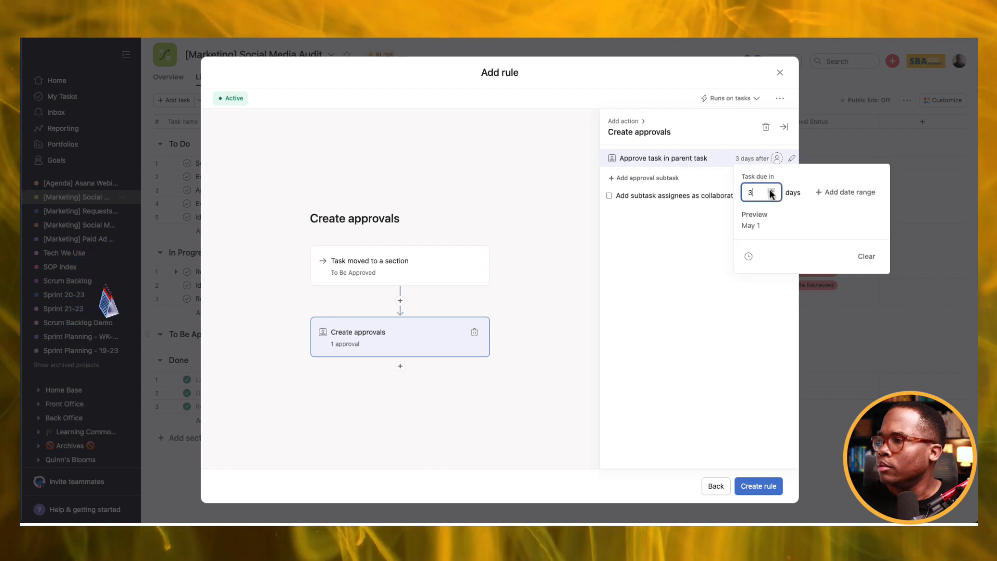
Assign the approval subtask to yourself with subtask assignees added as collaborators, and create the rule.
left_click(776, 158)
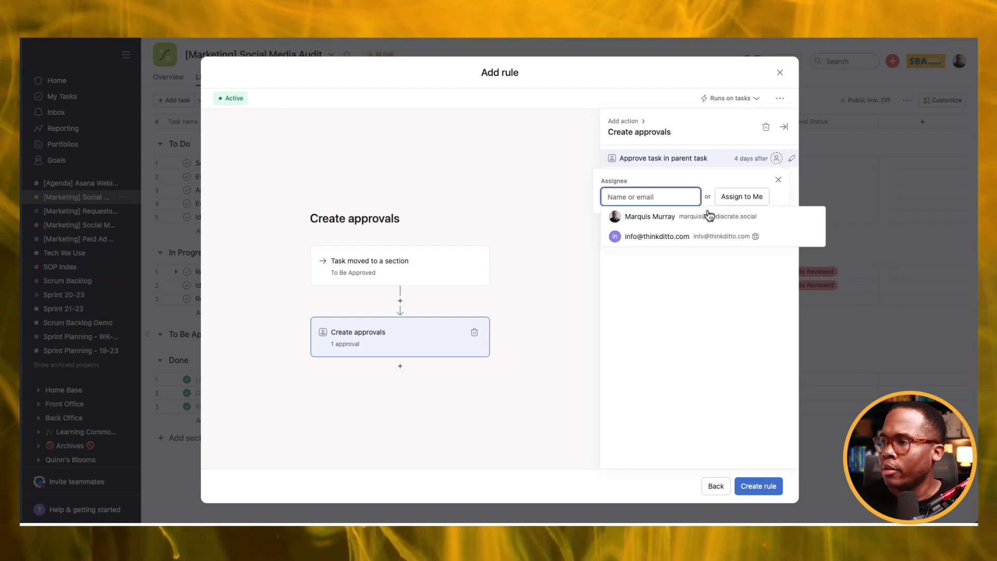
left_click(696, 223)
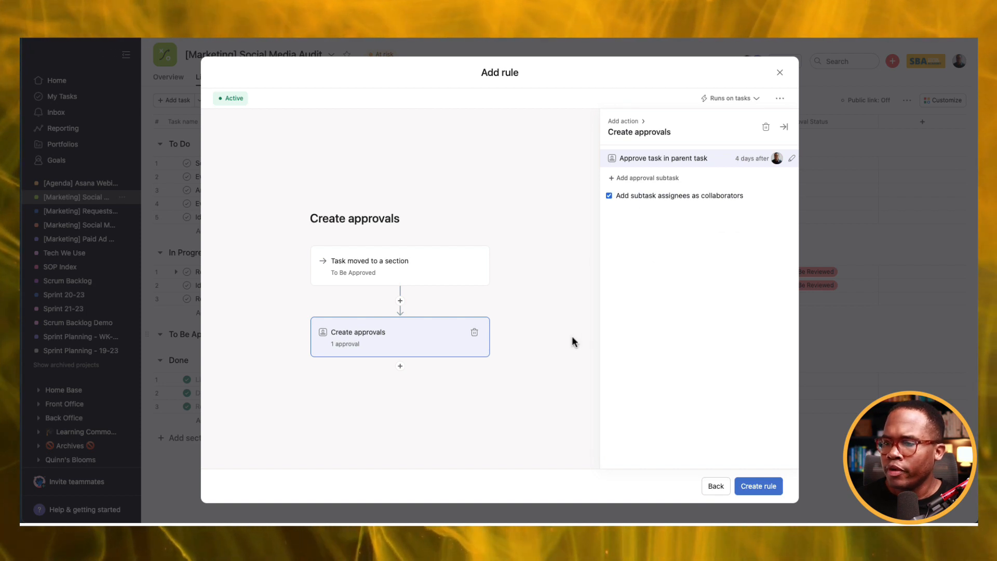
left_click(758, 485)
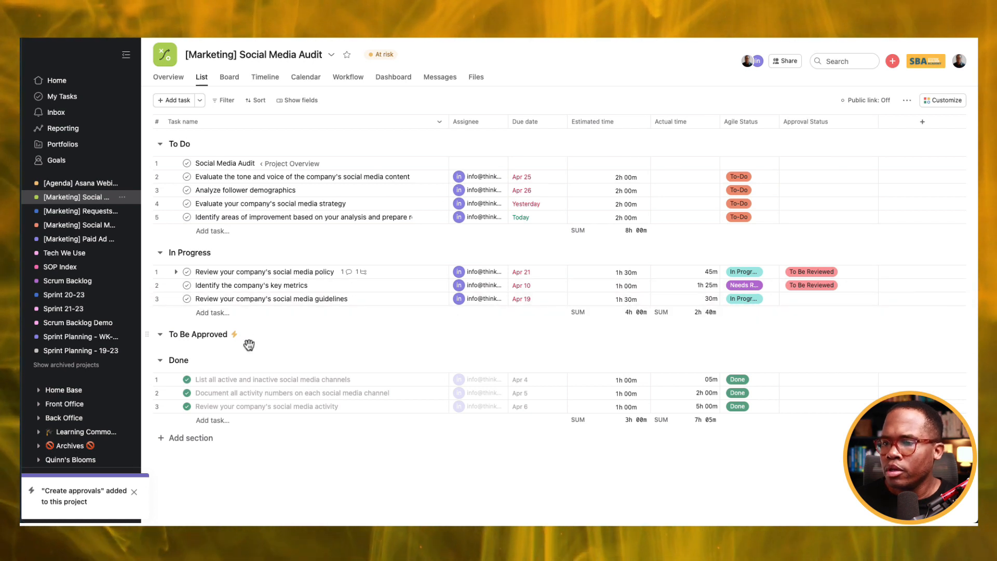
Create a second rule for the To Be Approved section that sets Approval Status to To Be Reviewed.
left_click(264, 334)
left_click(294, 351)
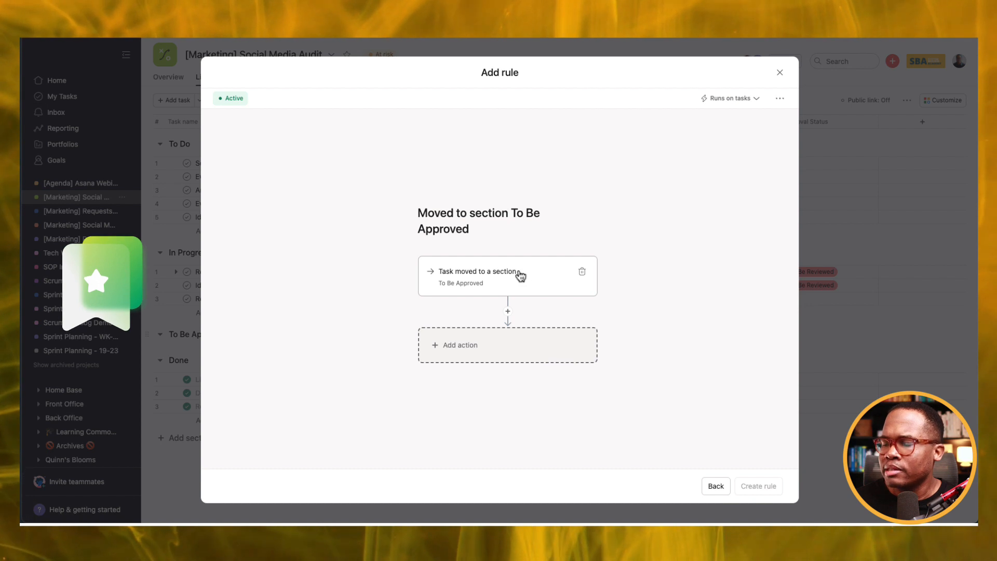
left_click(519, 355)
scroll(661, 372, "down", 3)
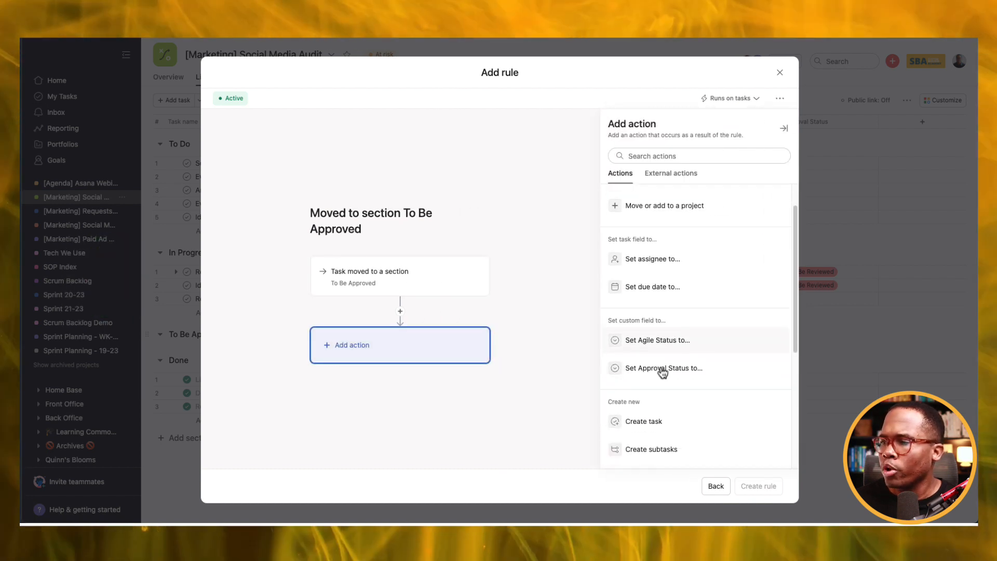
left_click(687, 352)
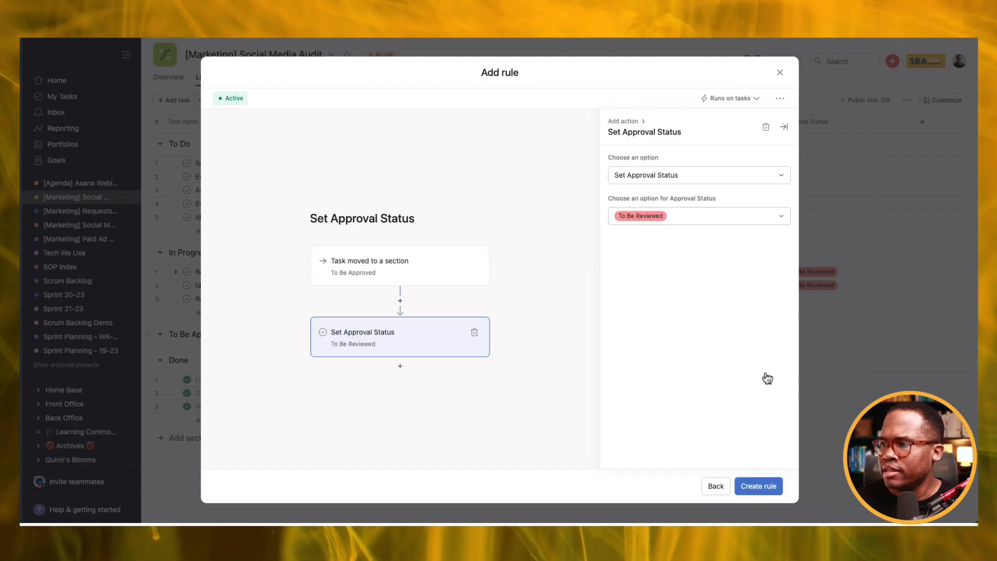
left_click(759, 486)
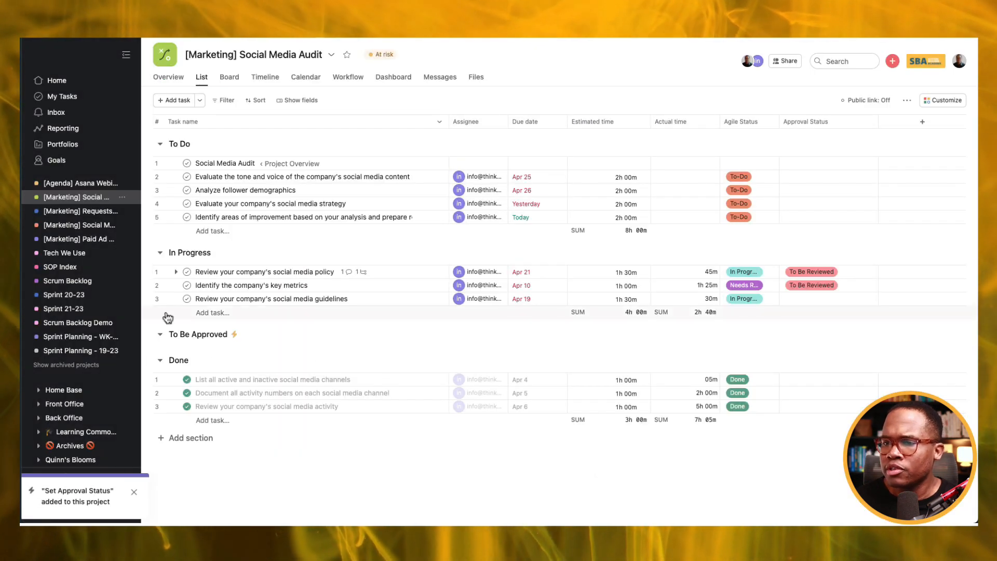
Move the task "Review your company's social media guidelines" to To Be Approved and expand its subtasks to check the rules' effect.
left_click_drag(146, 298, 172, 334)
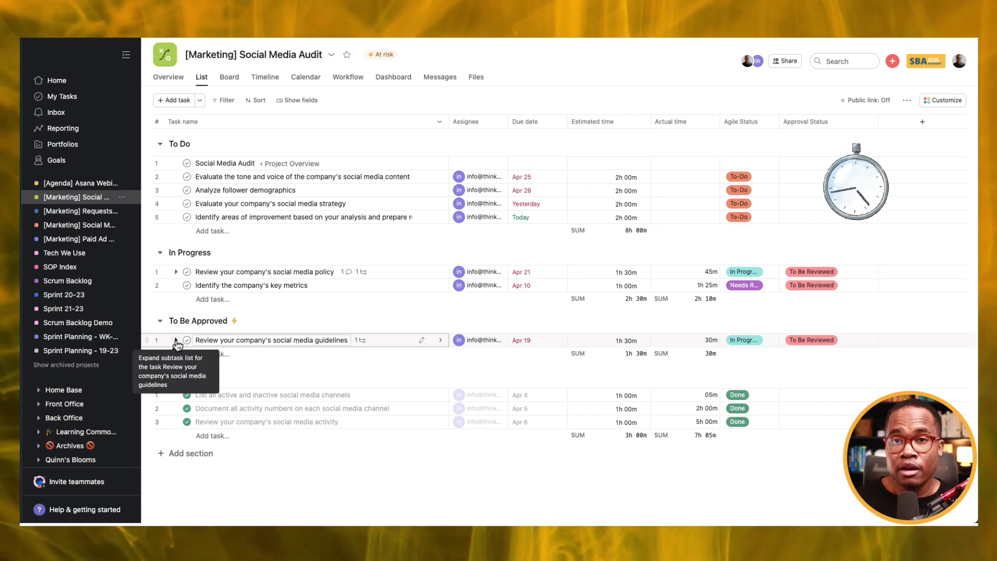
left_click(176, 340)
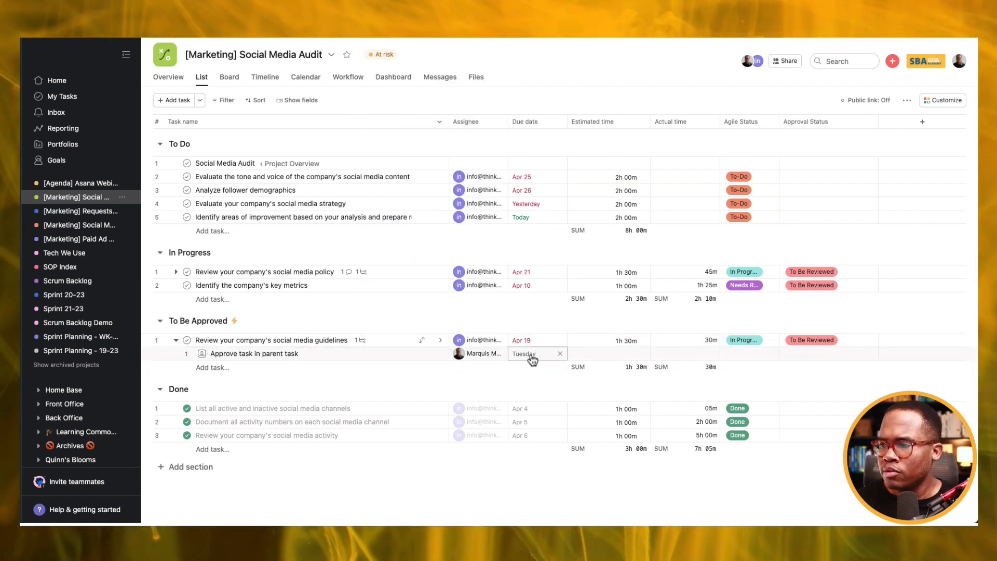
left_click(175, 340)
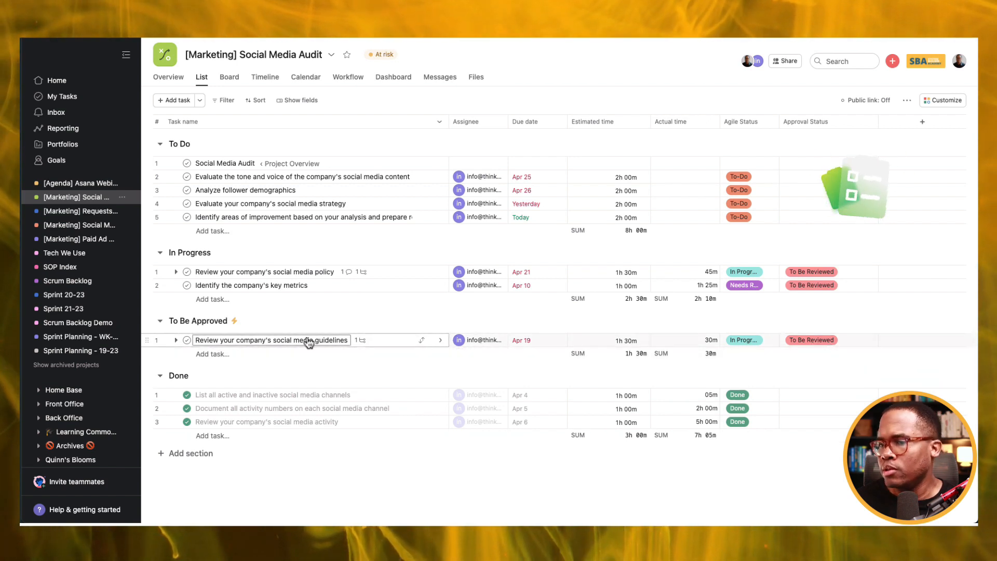
left_click(176, 340)
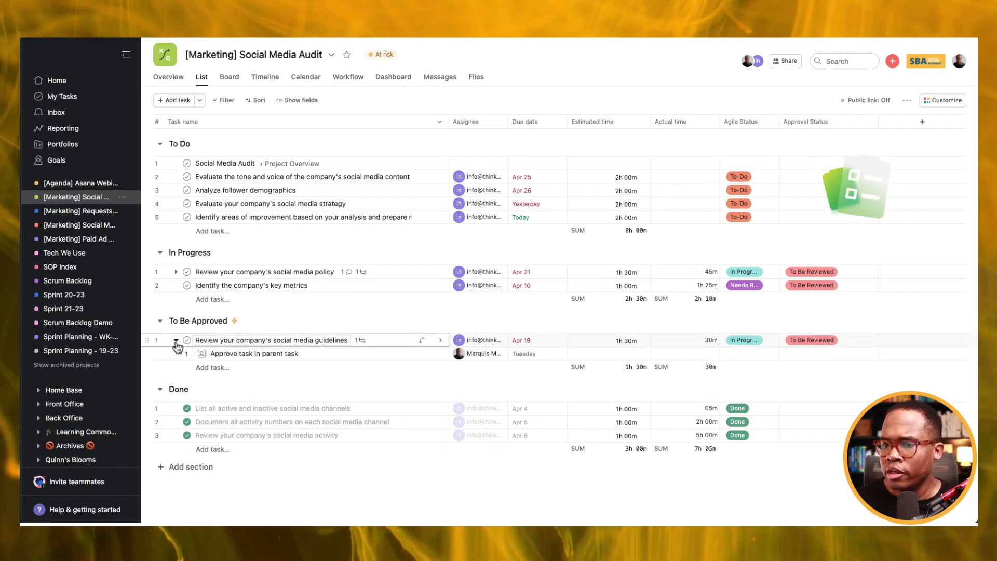
Delete the "Approve task in parent task" subtask from the social media guidelines task.
left_click(228, 356)
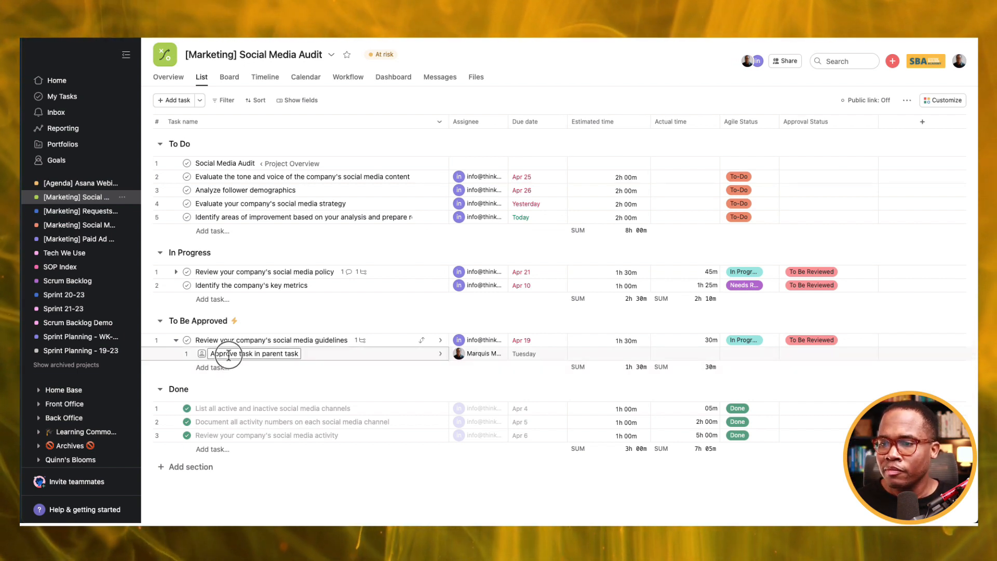
key("Tab")
key("BackSpace")
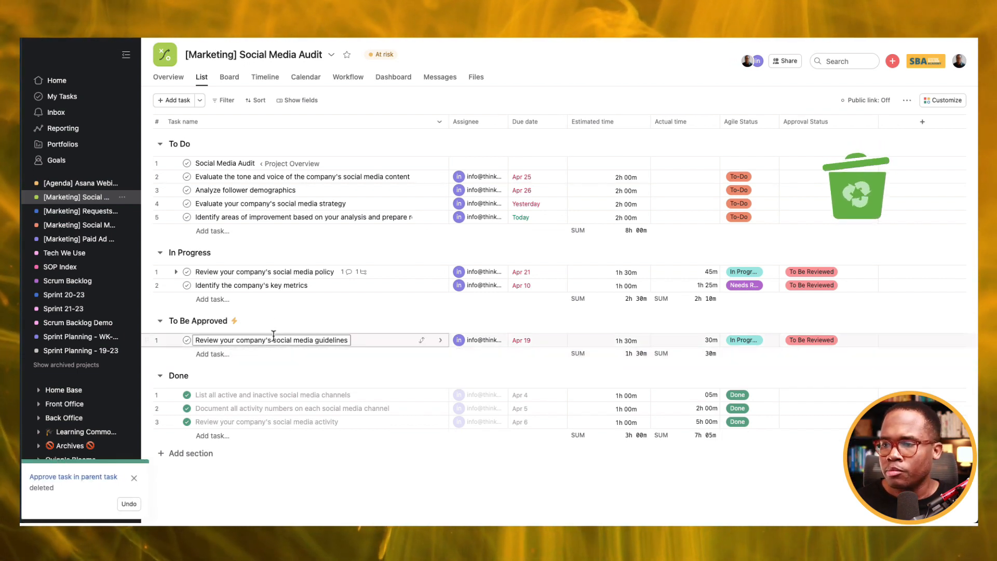
Delete the "Create approvals" and "Set Approval Status" rules from the To Be Approved section.
left_click(244, 323)
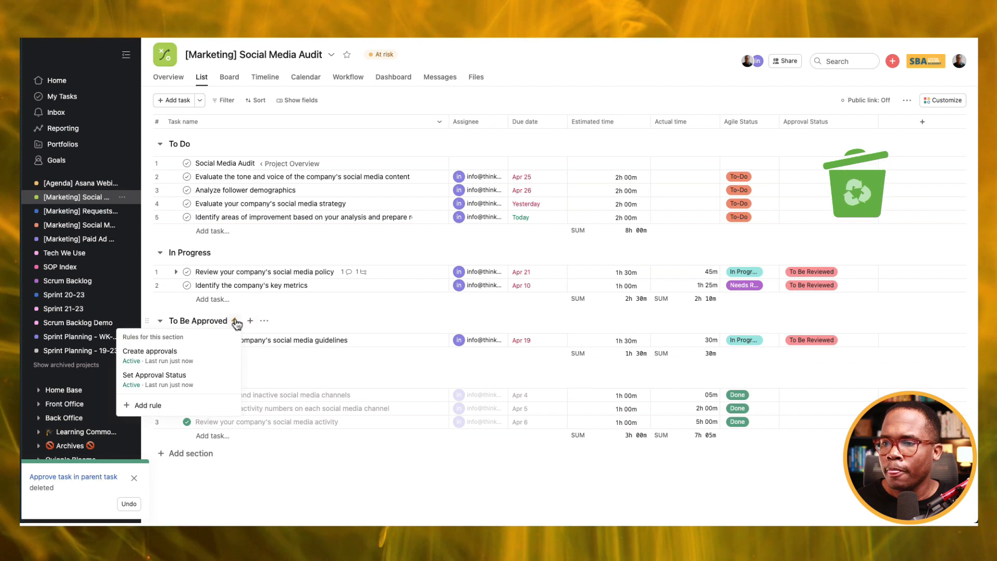
left_click(183, 356)
left_click(239, 485)
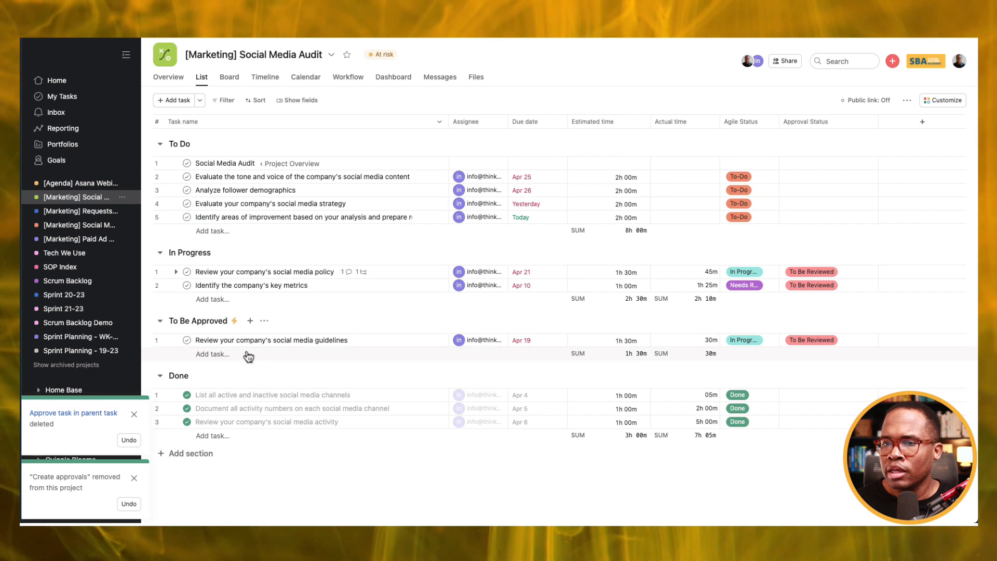
left_click(234, 321)
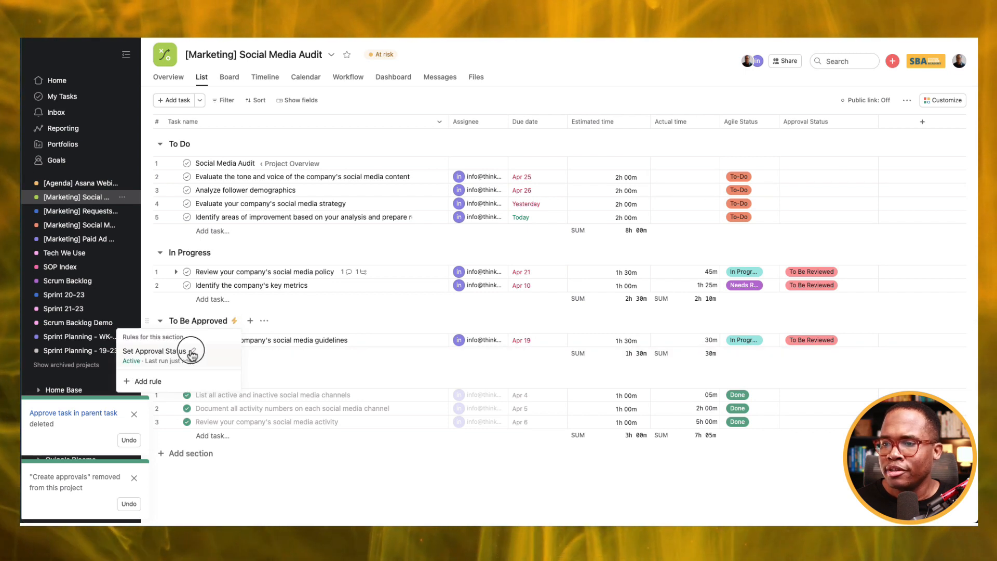
left_click(192, 353)
left_click(242, 487)
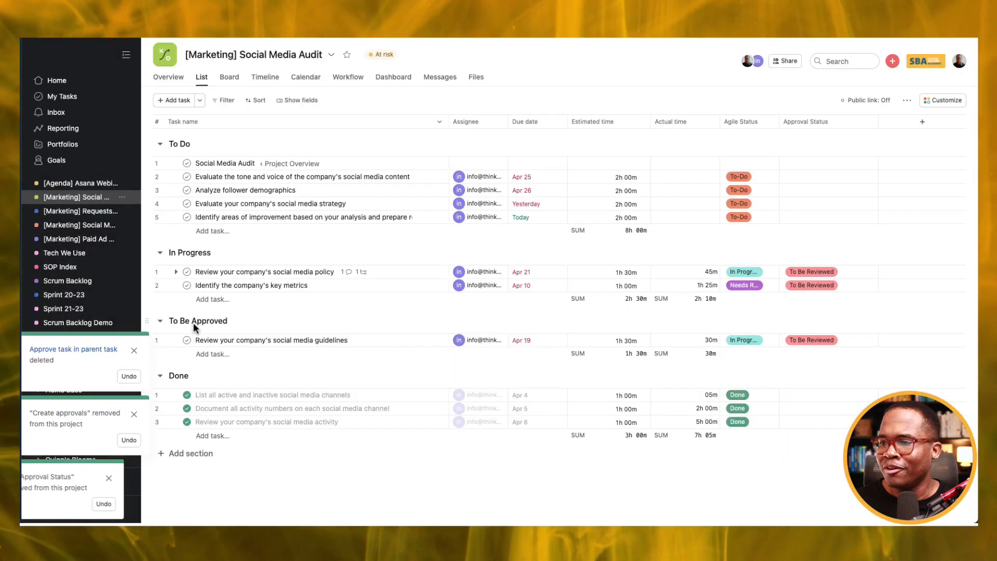
In the [Marketing] Requests & Approvals project, delete the Rejected section's rule that moves tasks and sets Approval Status.
left_click(71, 215)
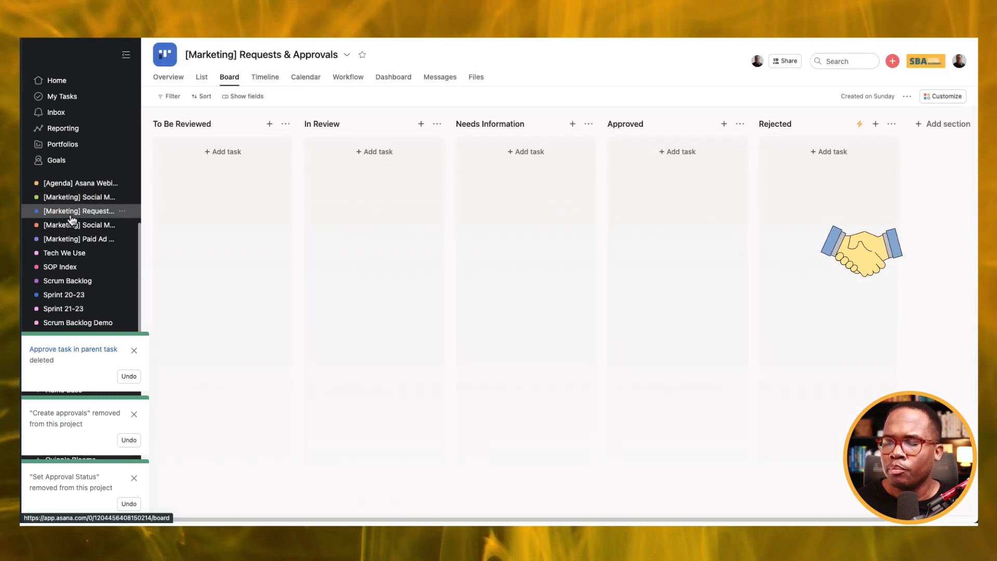
left_click(859, 125)
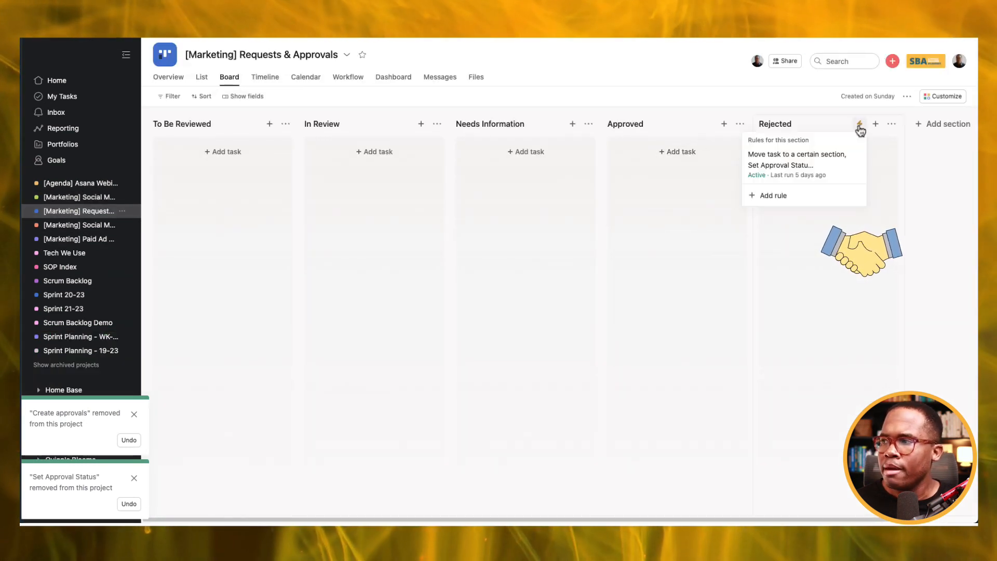
left_click(853, 160)
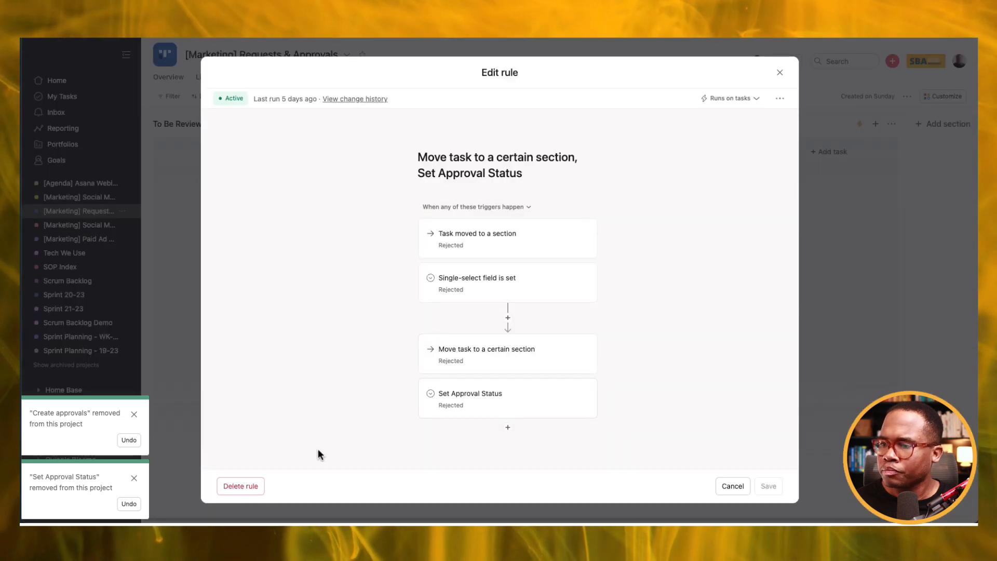
left_click(241, 486)
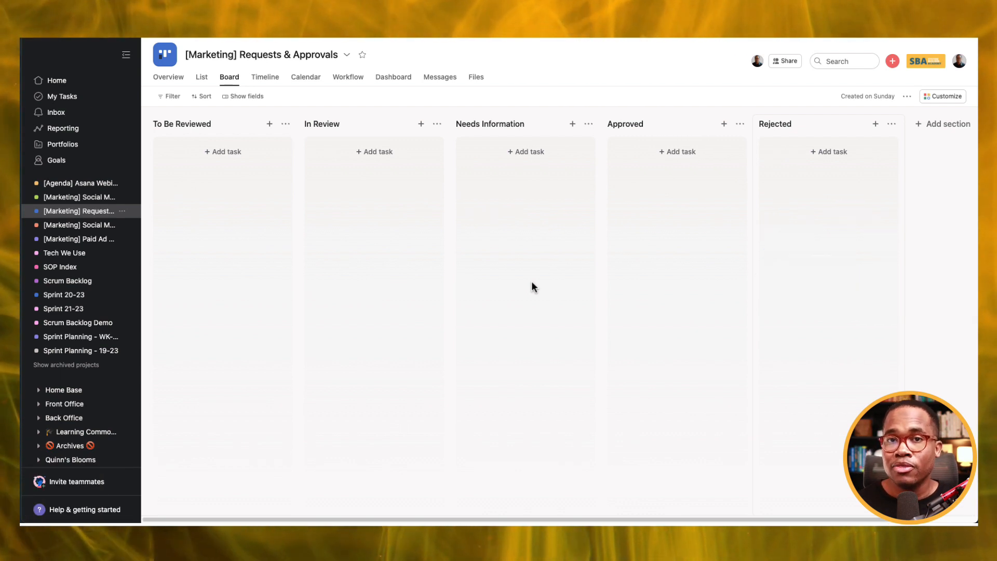
Examine the Requests & Approvals project's sections in list and board layout, and view its dashboard.
left_click(200, 78)
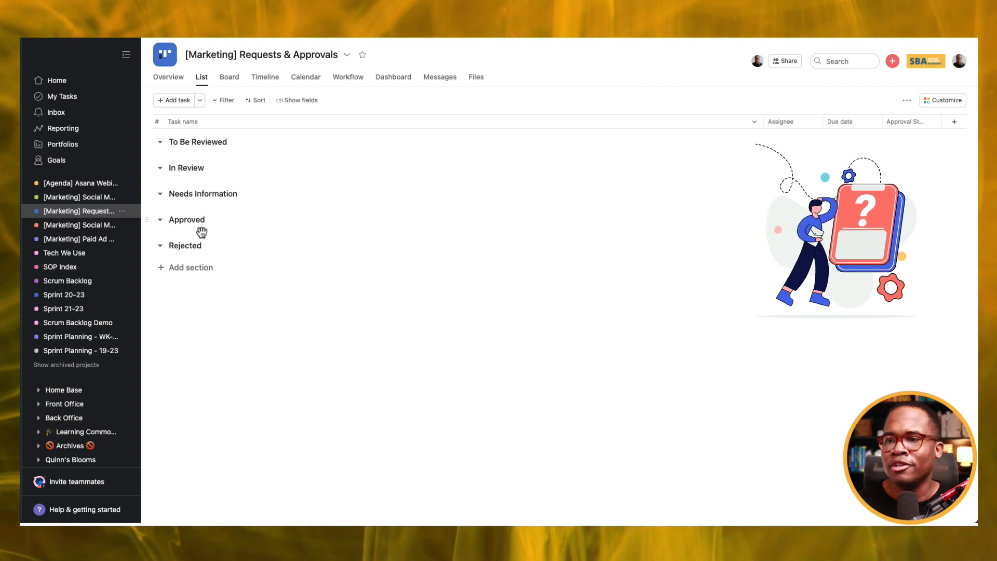
left_click(229, 78)
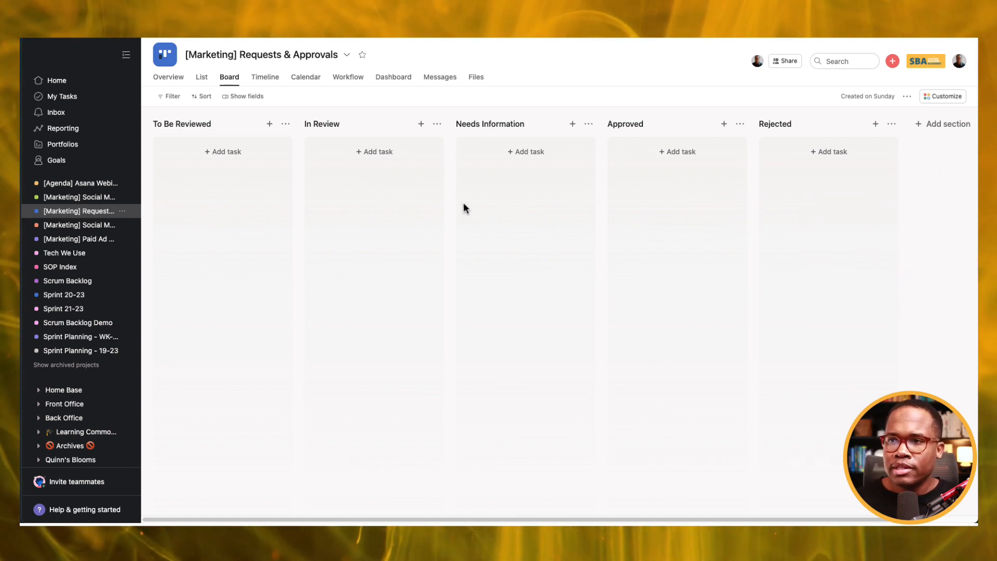
left_click(389, 76)
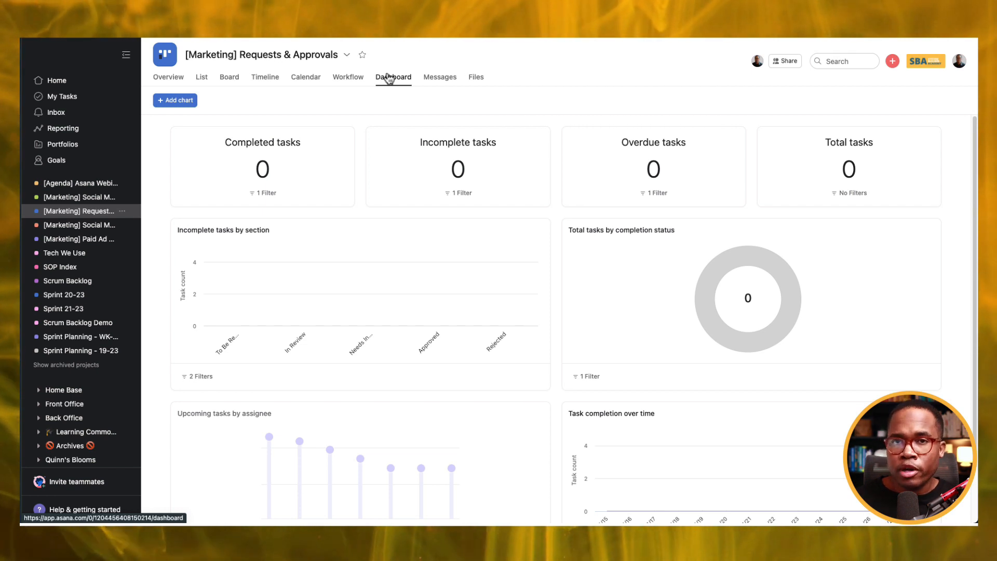
In the [Marketing] Social Media Audit project, move the "Review your company's social media guidelines" task into the In Progress section.
left_click(201, 78)
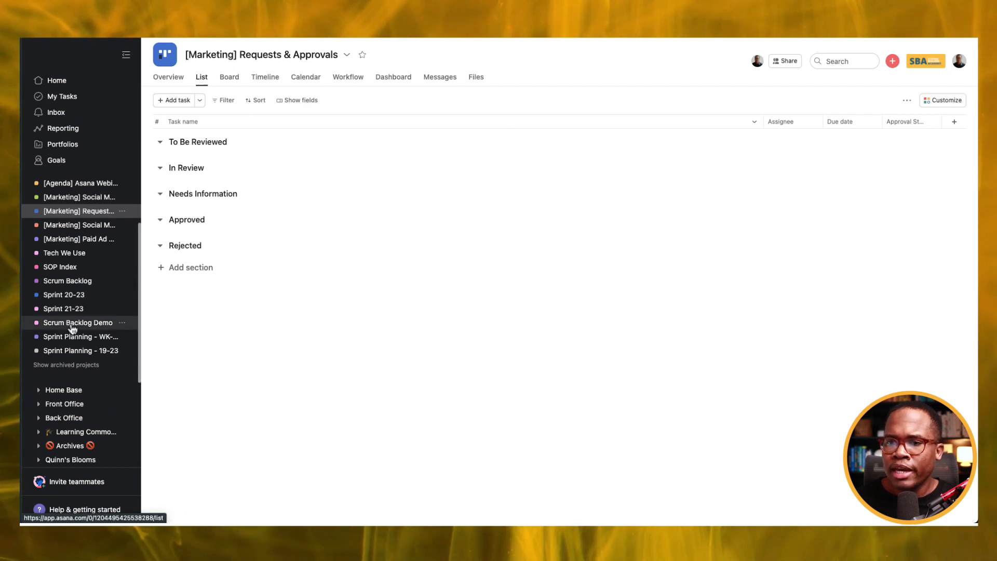
left_click(80, 200)
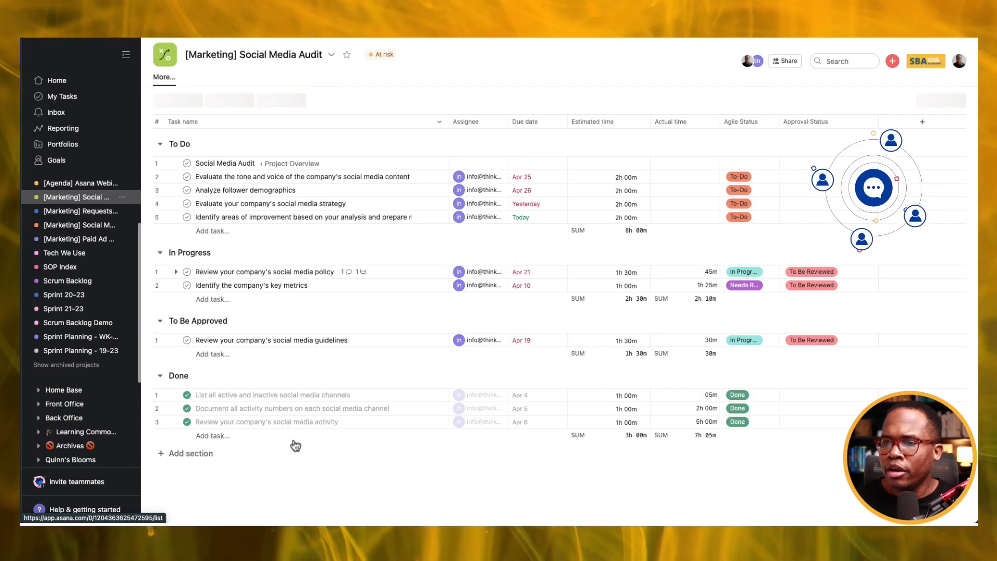
left_click_drag(149, 341, 159, 294)
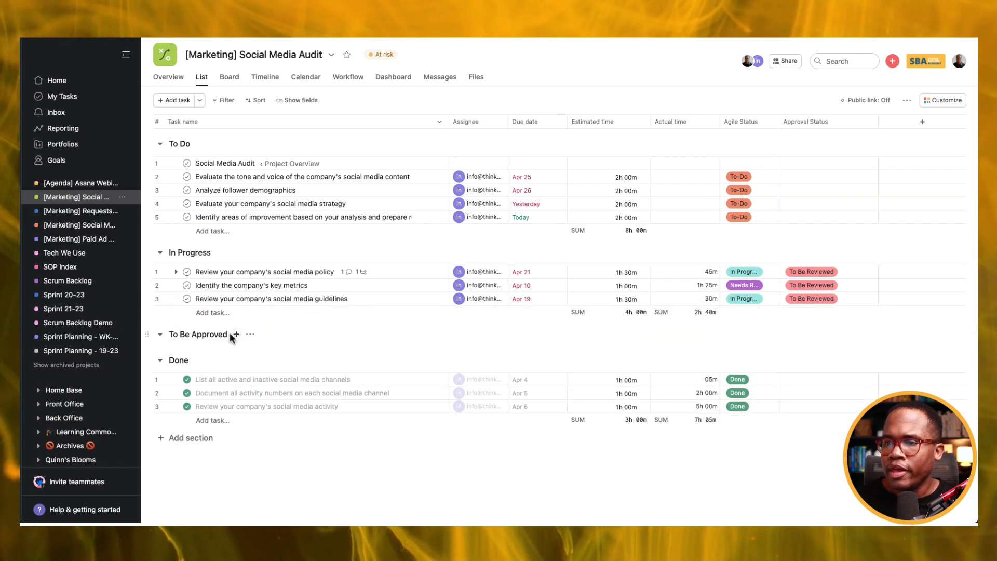
Start a rule on the To Be Approved section that adds tasks to [Marketing] Requests & Approvals in its To Be Reviewed section.
left_click(249, 336)
left_click(286, 353)
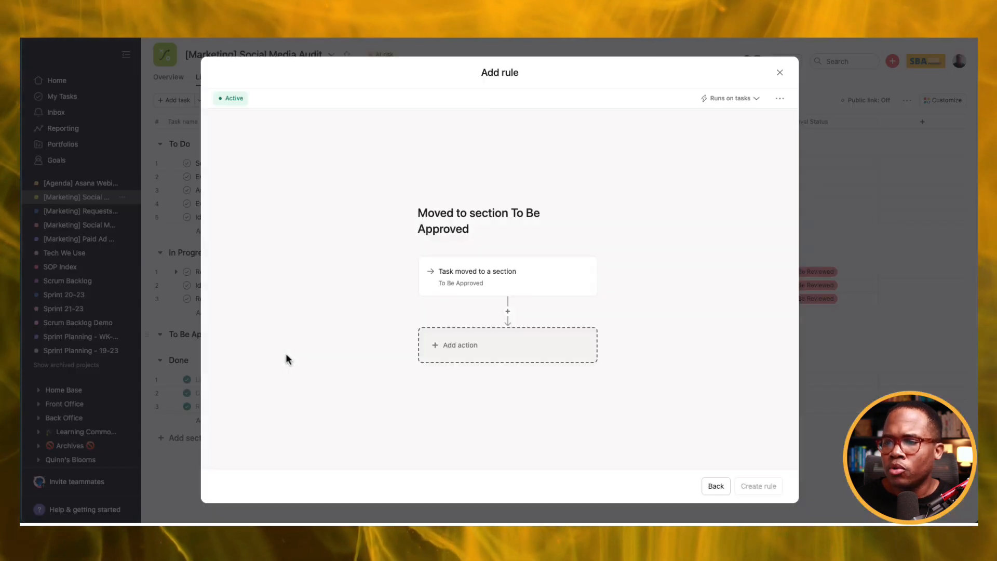
left_click(514, 342)
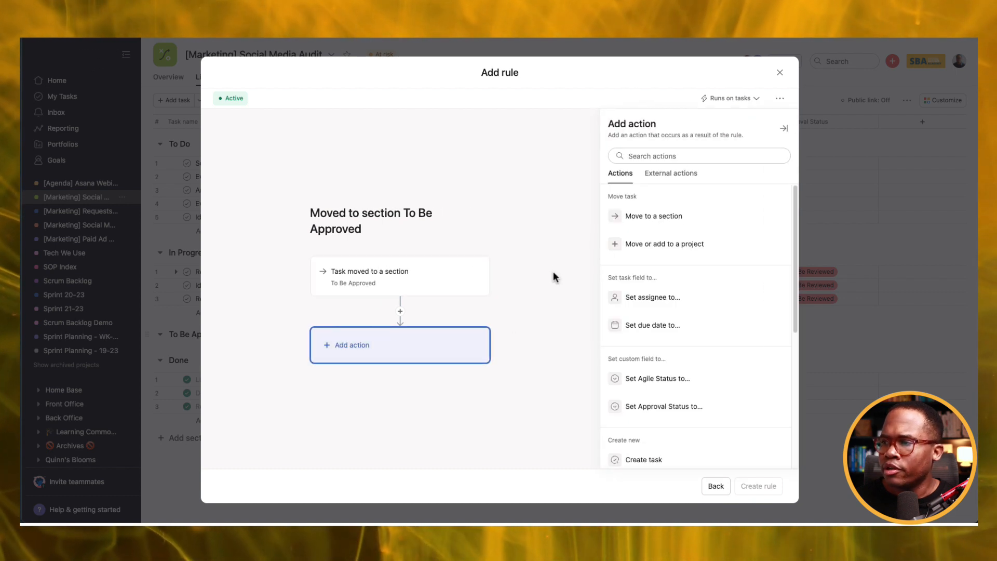
left_click(656, 244)
left_click(645, 216)
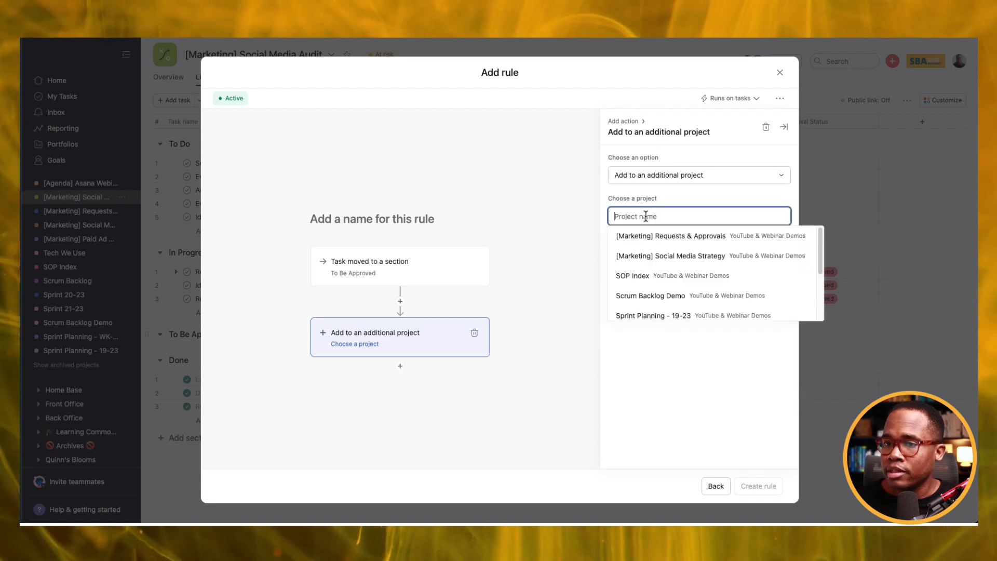
left_click(681, 237)
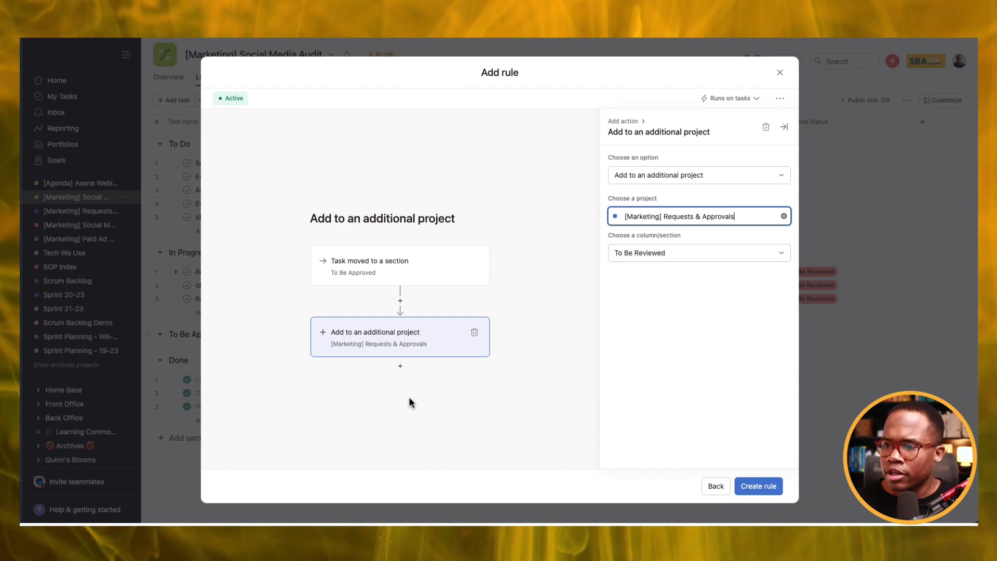
Add an action setting Approval Status to To Be Reviewed, and create the rule.
left_click(400, 367)
left_click(397, 363)
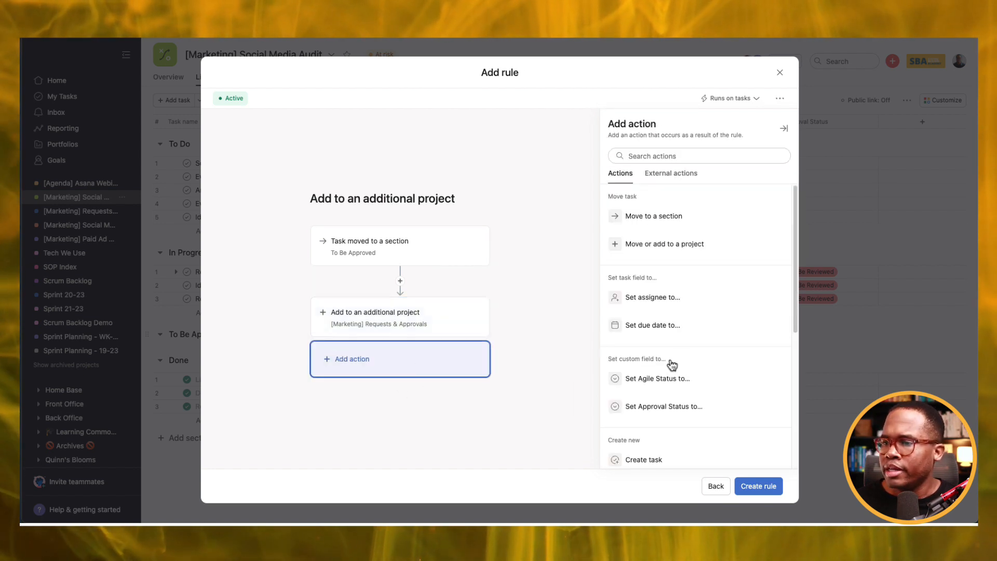
scroll(681, 357, "down", 4)
left_click(671, 203)
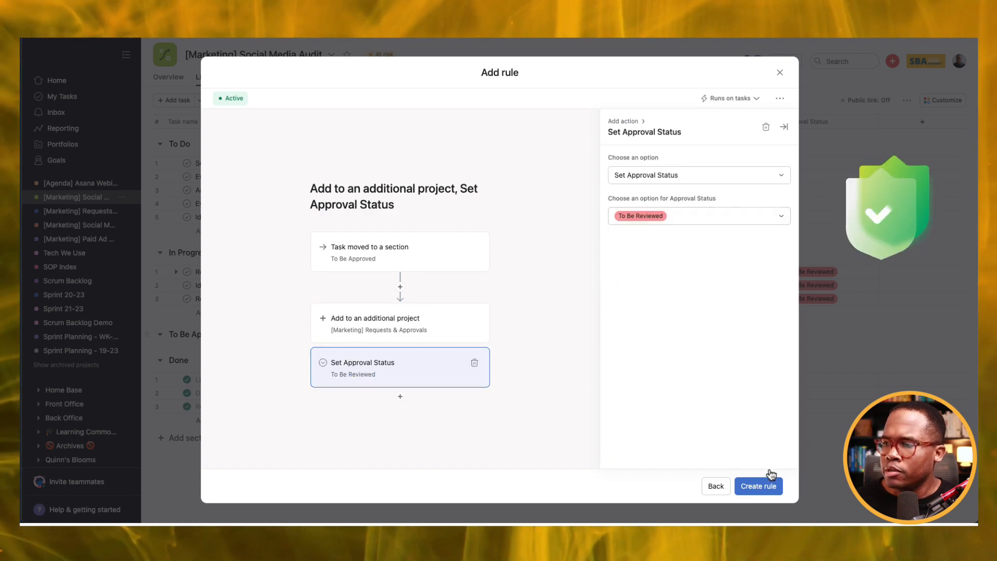
left_click(759, 486)
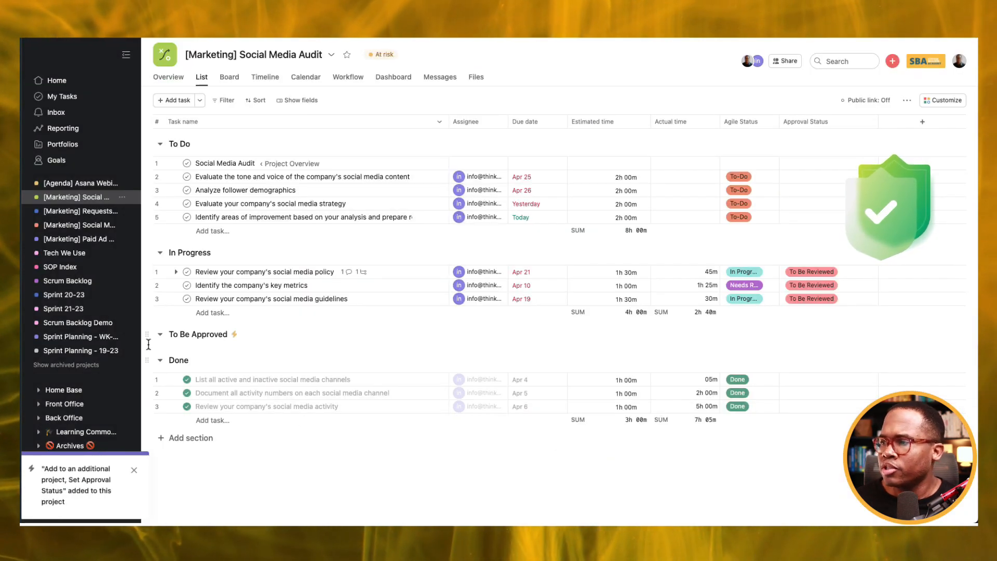
Clear the social media guidelines task's Approval Status and move the task into the To Be Approved section to trigger the rule.
left_click(868, 299)
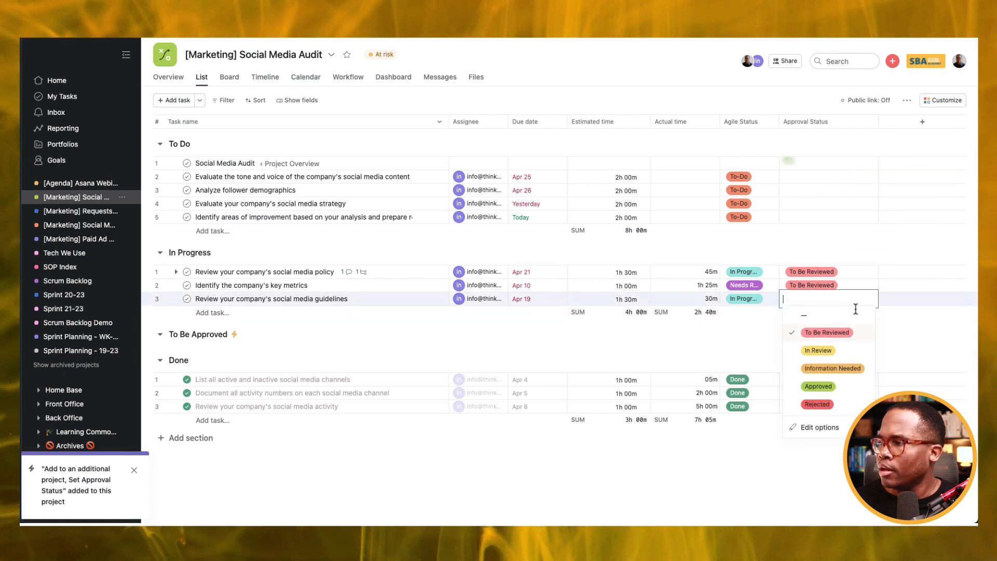
left_click(808, 321)
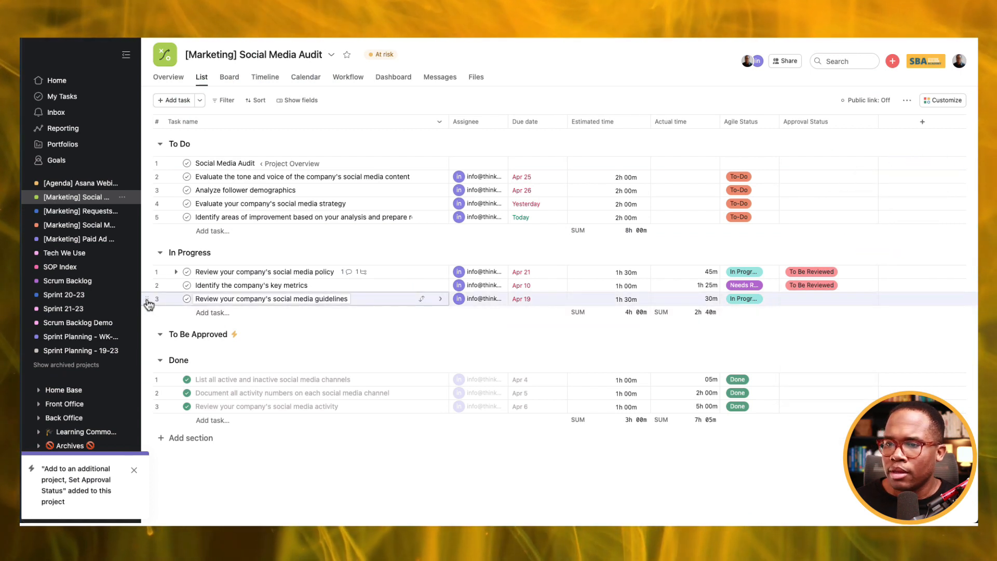
left_click_drag(147, 302, 179, 339)
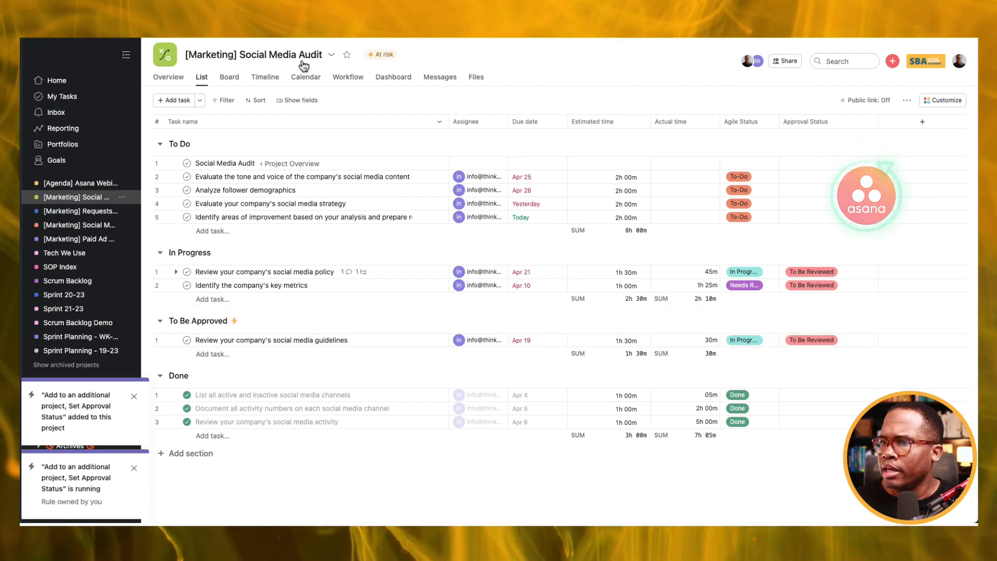
Show the Projects field in the task list and open the details of the social media guidelines task.
left_click(292, 101)
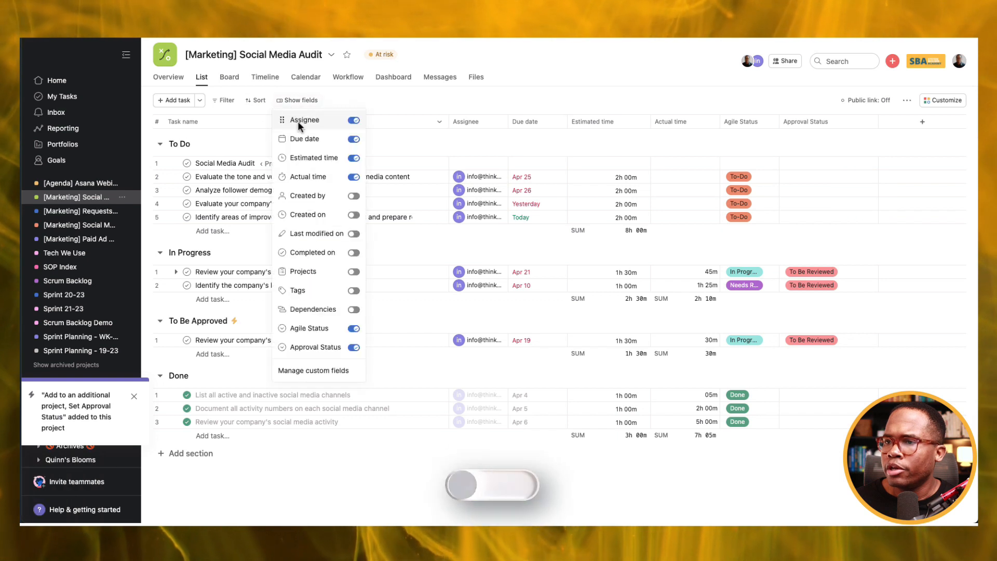
left_click(353, 271)
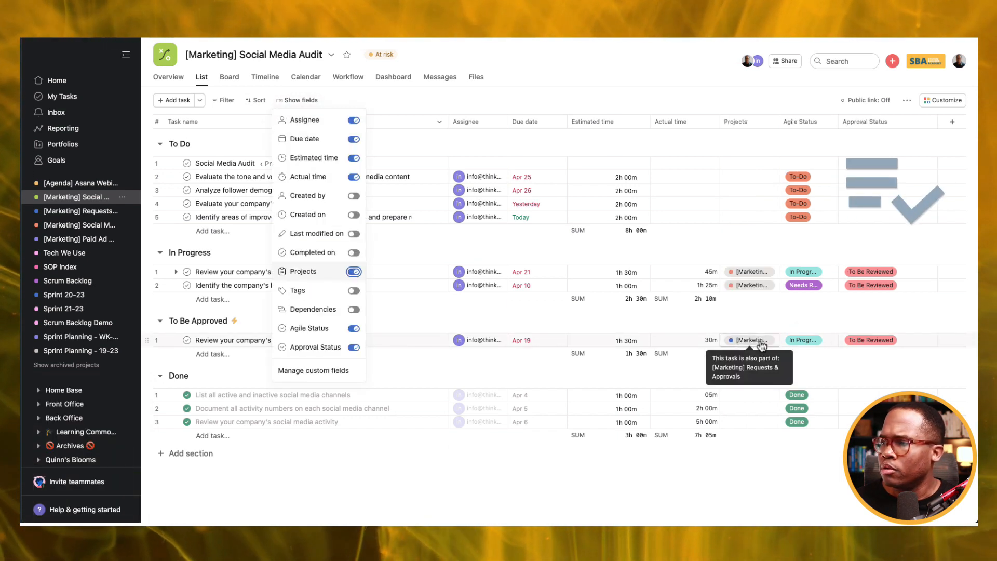
left_click(439, 343)
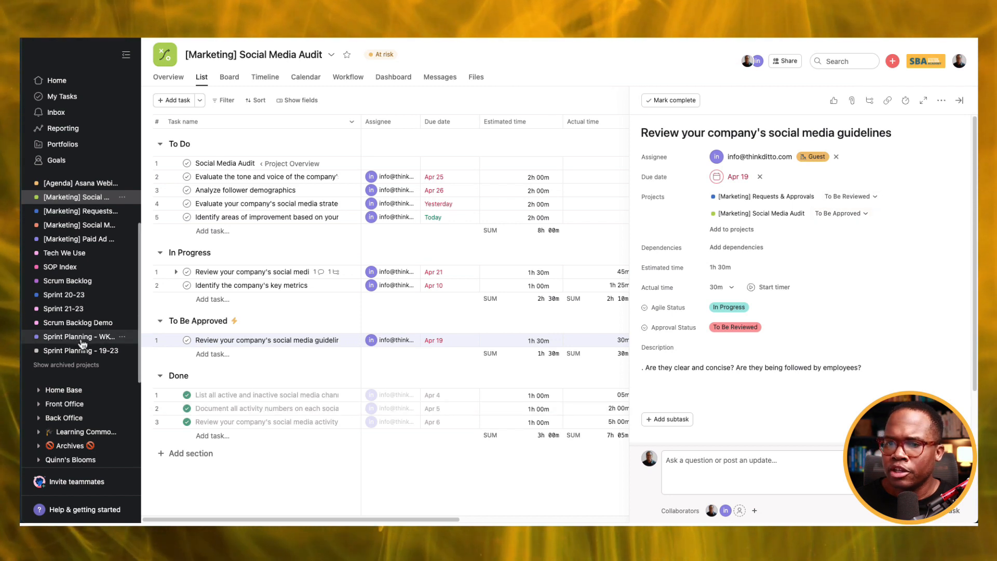
On the [Marketing] Requests & Approvals board, move the guidelines task to In Review and set its Approval Status to In Review.
left_click(69, 215)
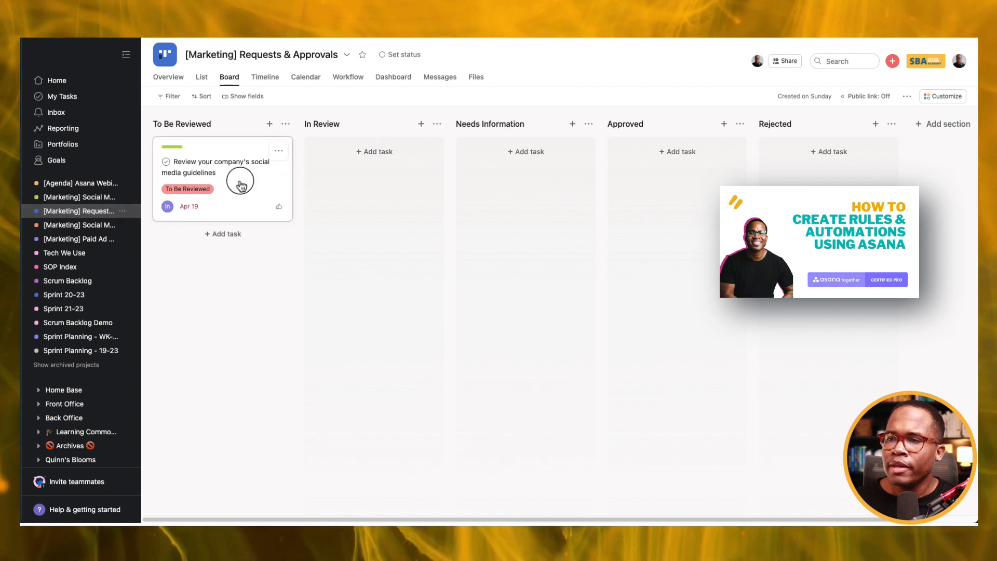
left_click_drag(240, 185, 363, 176)
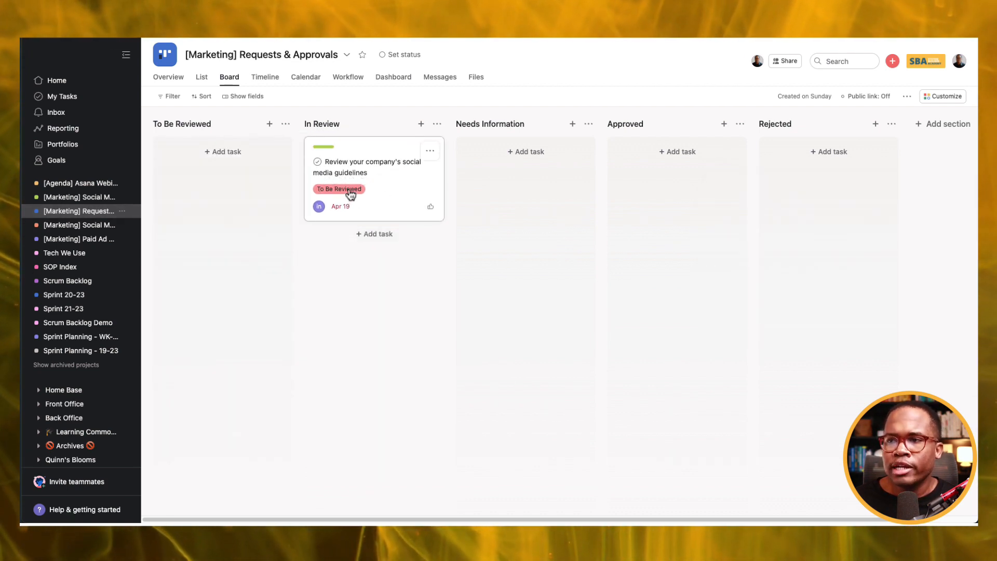
left_click(349, 192)
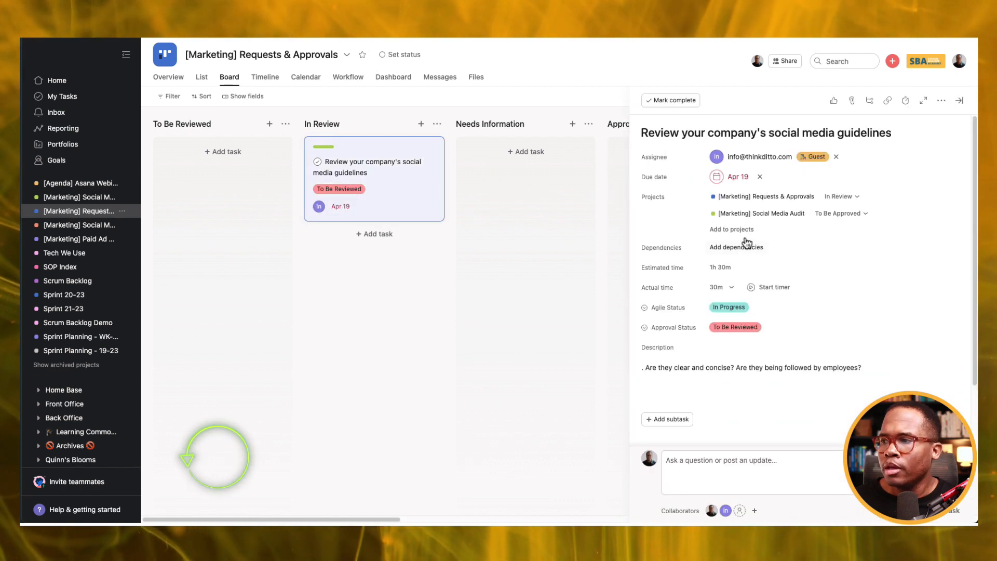
left_click(743, 326)
left_click(738, 379)
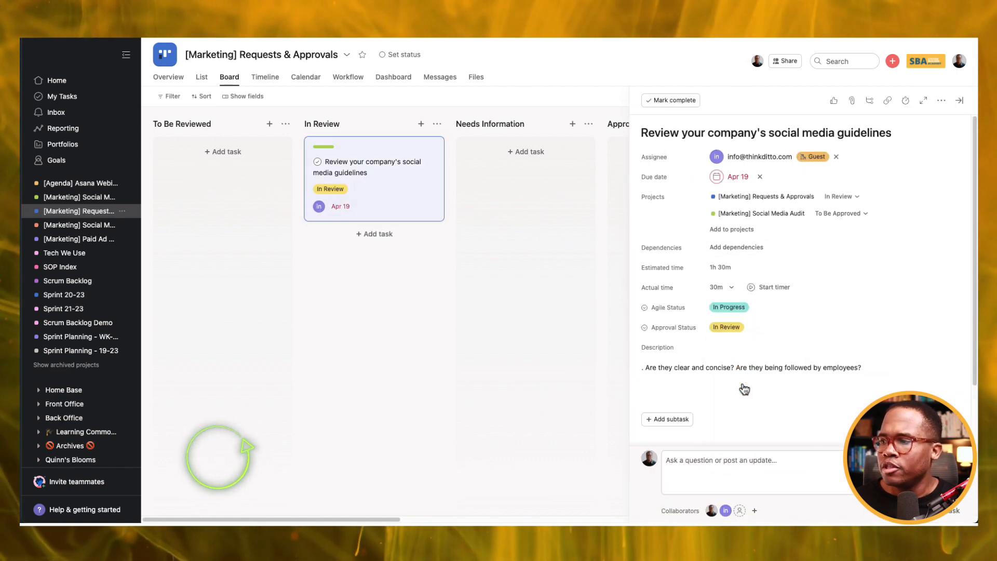
Move the guidelines task to Needs Information, set its Approval Status to Information Needed, and close its details.
left_click_drag(444, 209, 476, 204)
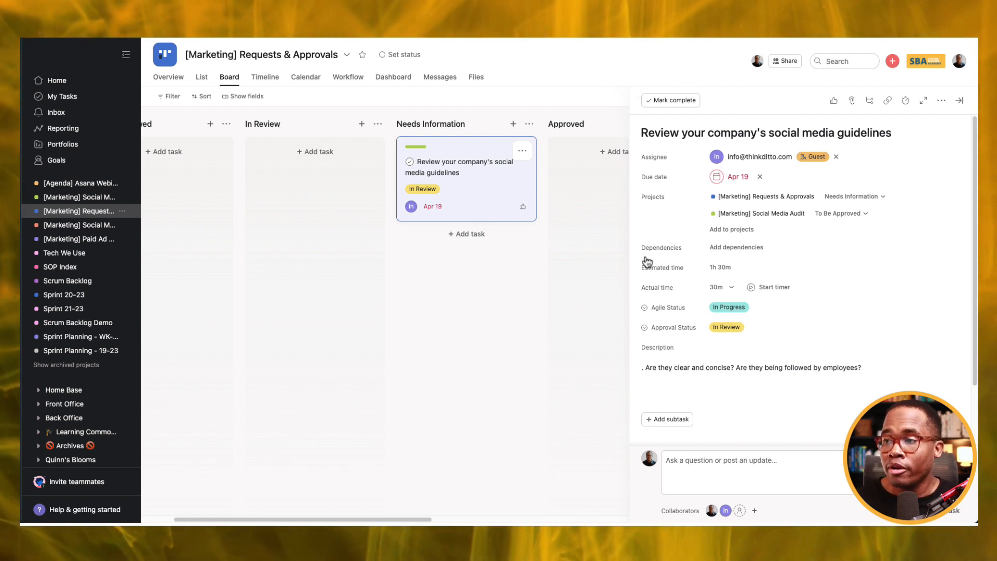
left_click(738, 328)
left_click(746, 398)
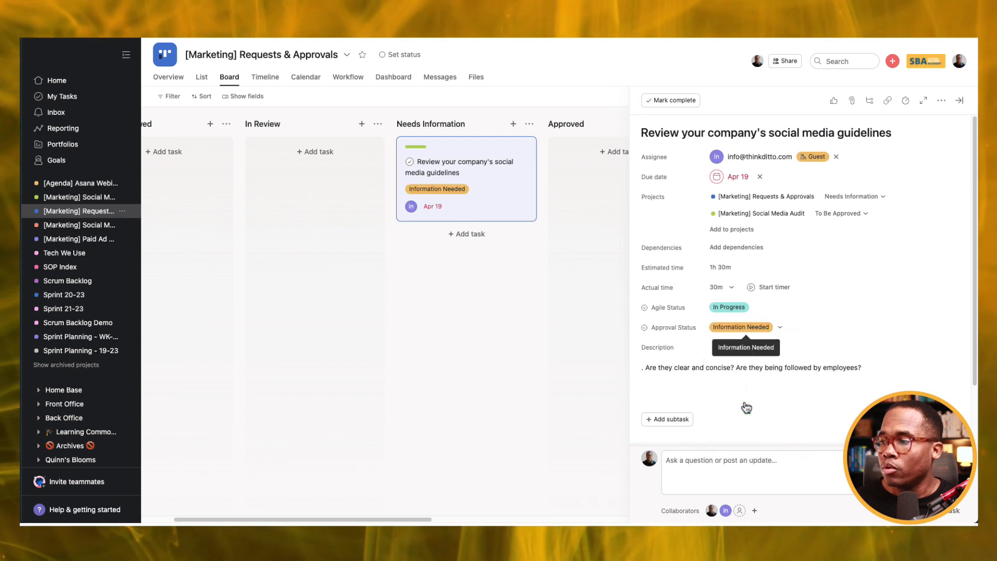
left_click(959, 100)
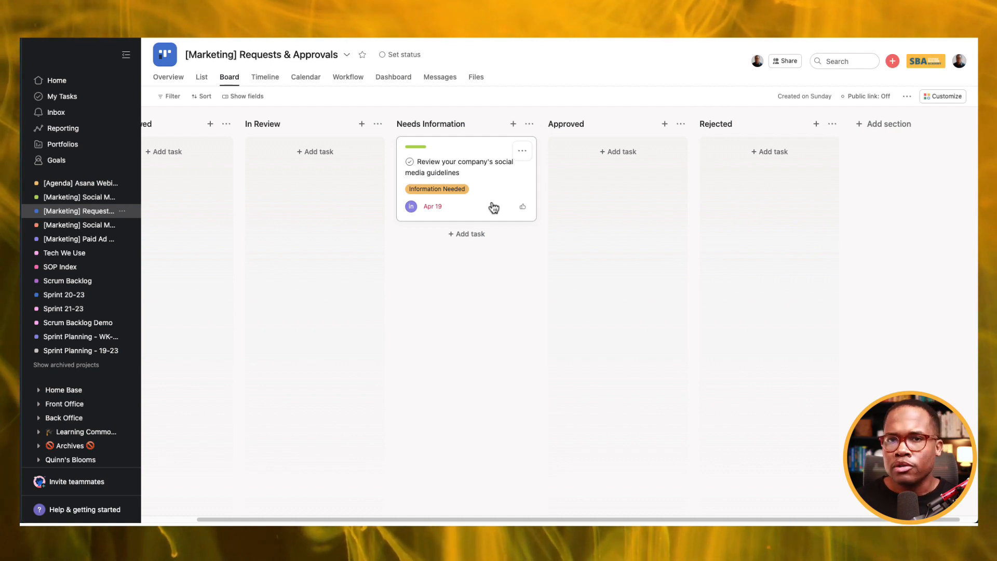
Move the guidelines task to the Approved section and review its details.
left_click_drag(494, 196, 619, 200)
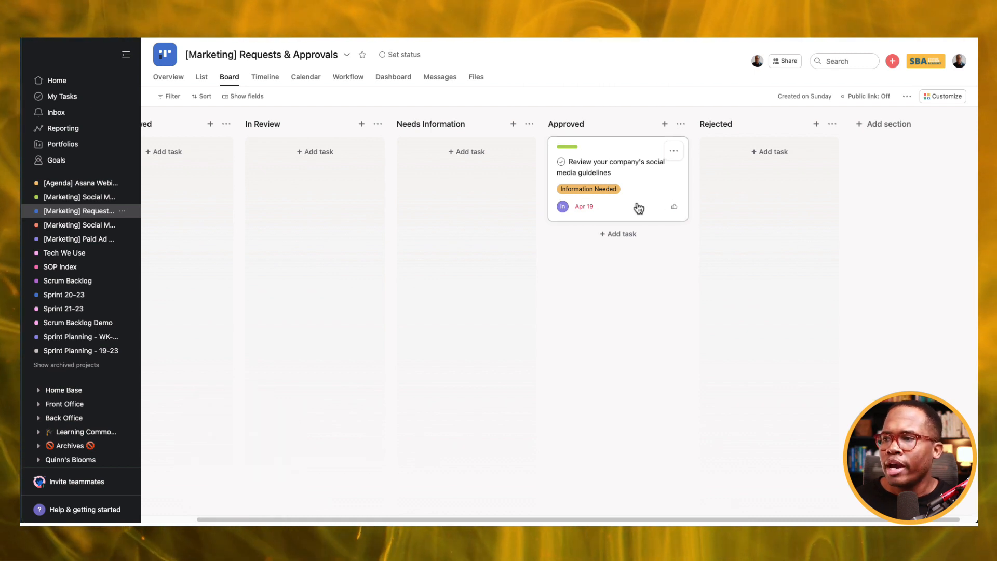
left_click(638, 208)
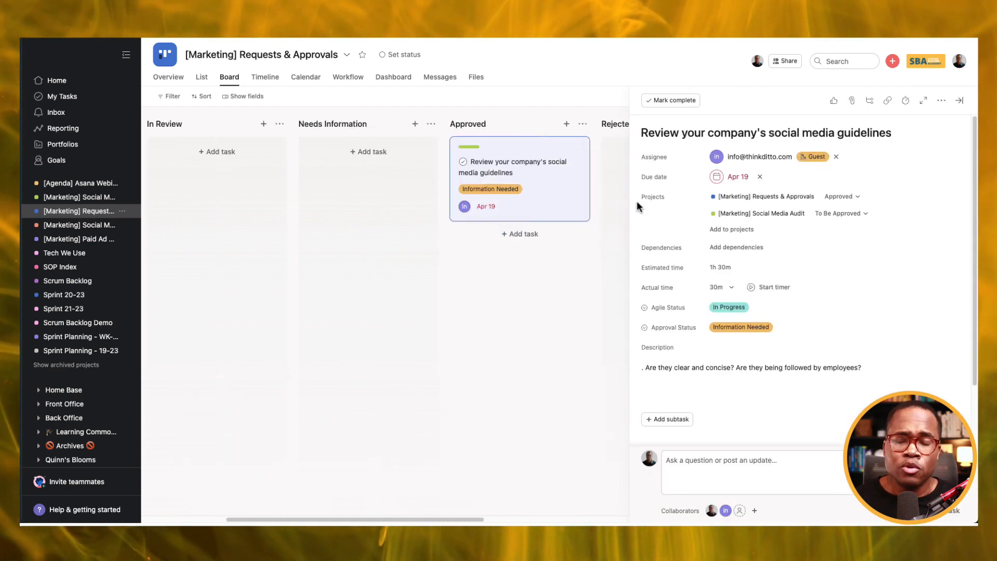
left_click(960, 101)
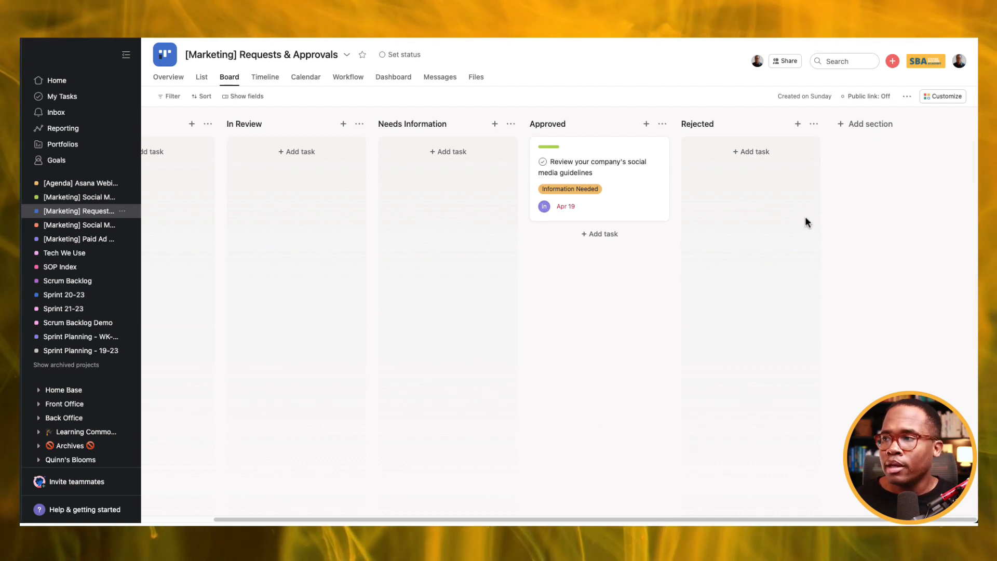
Check the guidelines task's section and Approval Status in the Social Media Audit project, and return to the Requests & Approvals board.
left_click(71, 202)
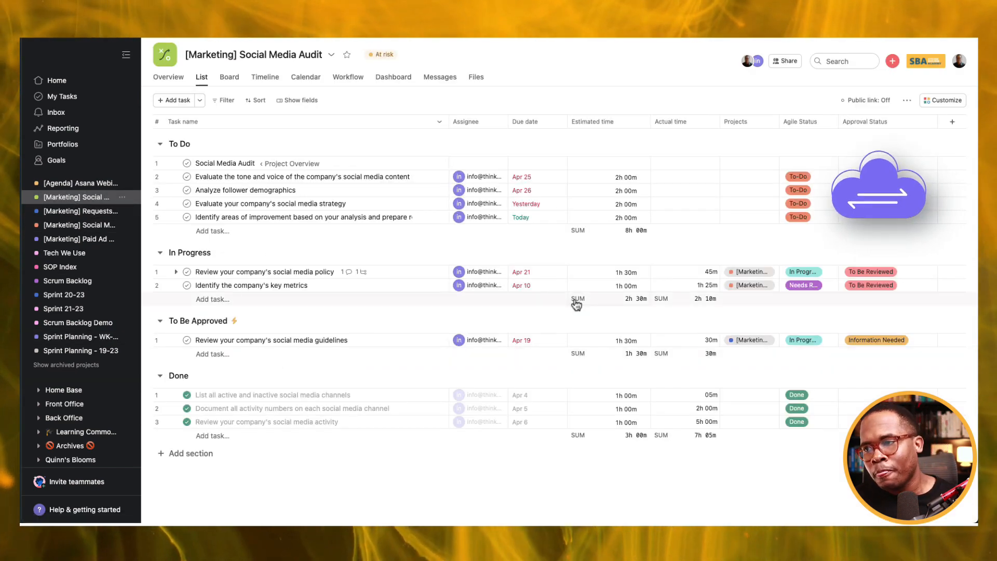
left_click(80, 213)
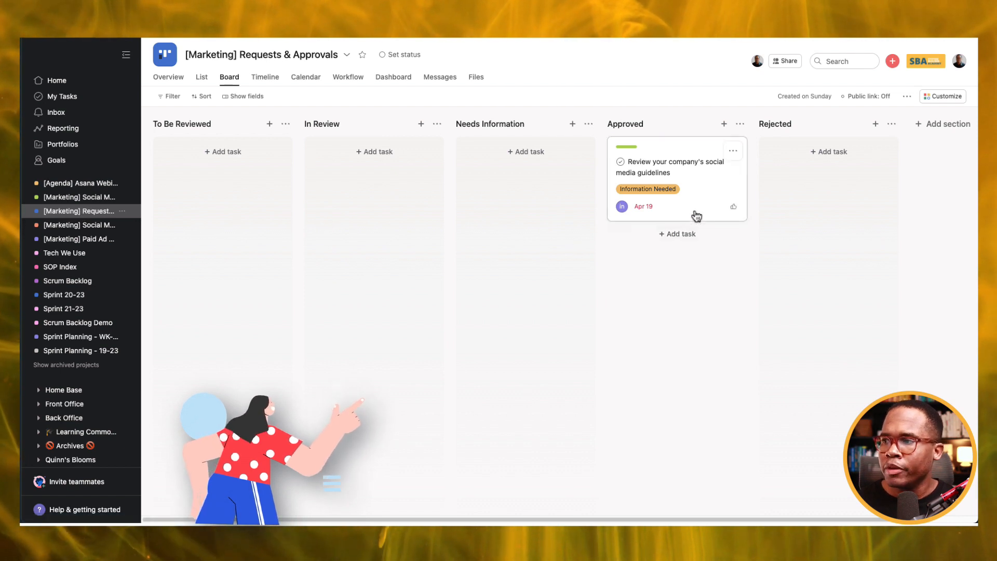
left_click_drag(693, 213, 694, 263)
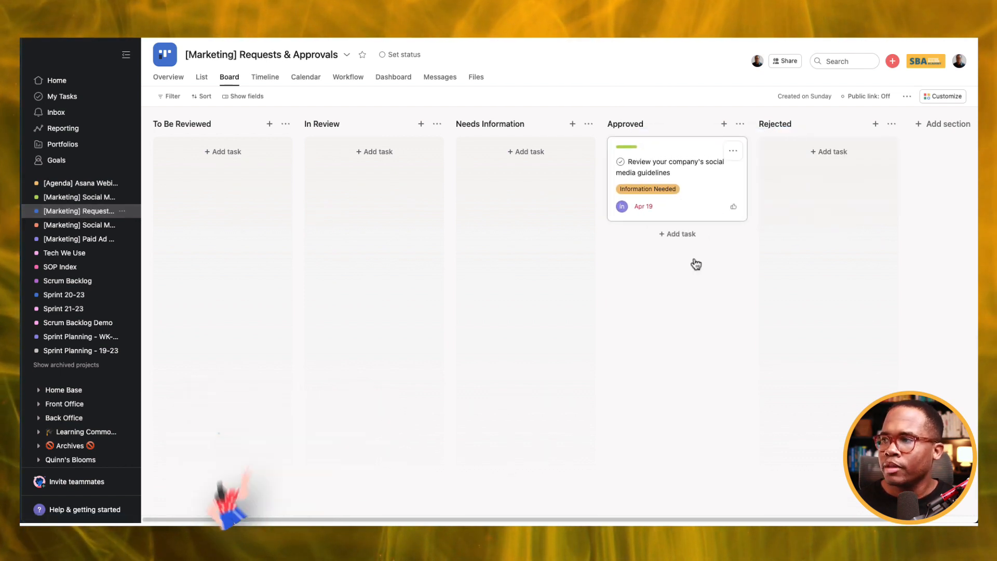
Start a rule on the Rejected section that sets Approval Status to Rejected.
left_click(891, 125)
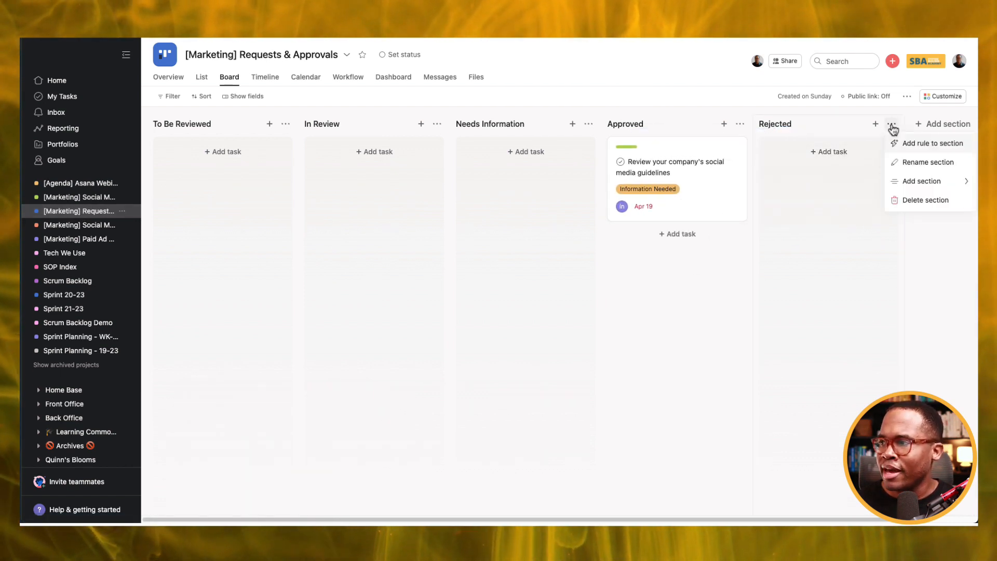
left_click(897, 143)
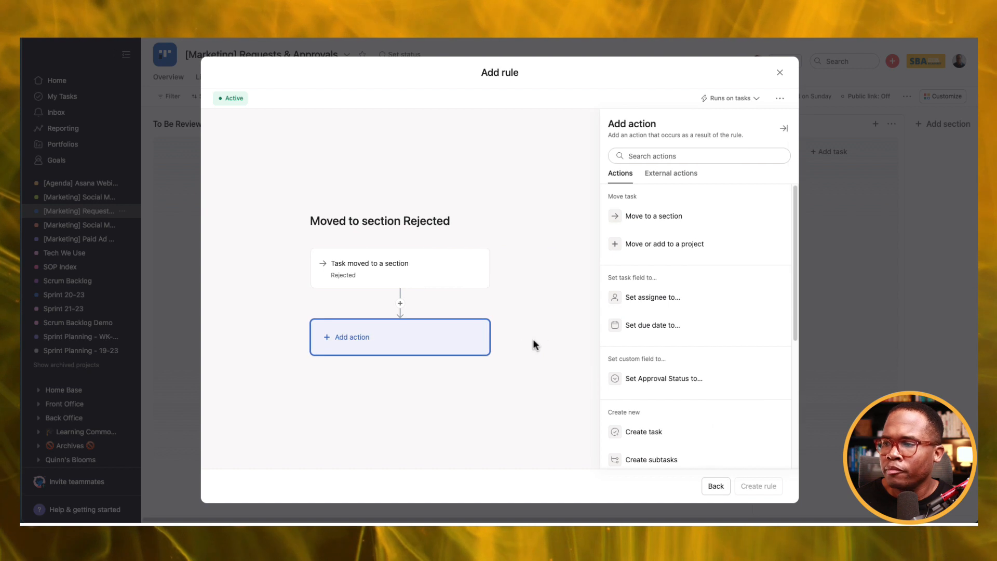
left_click(669, 379)
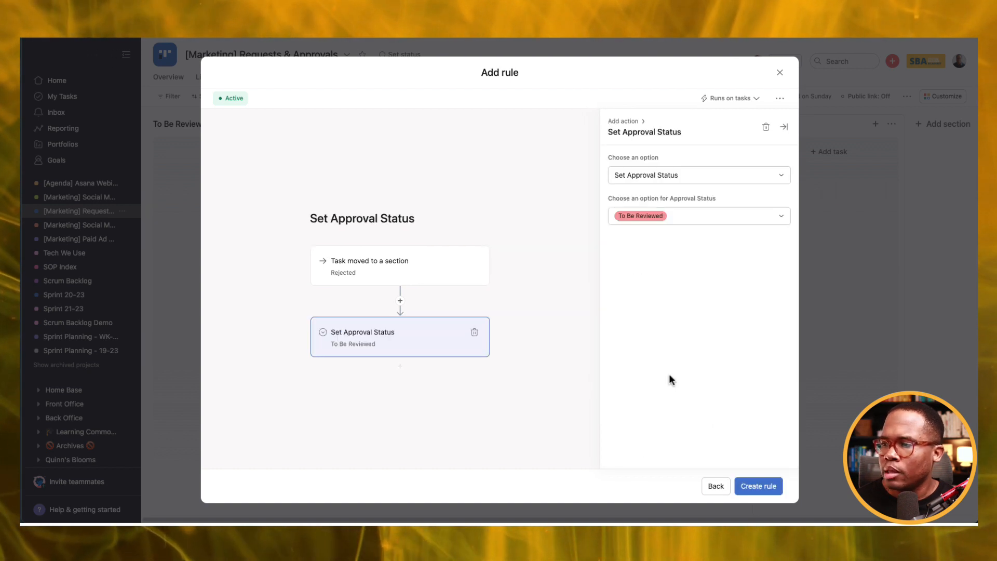
left_click(681, 216)
left_click(642, 309)
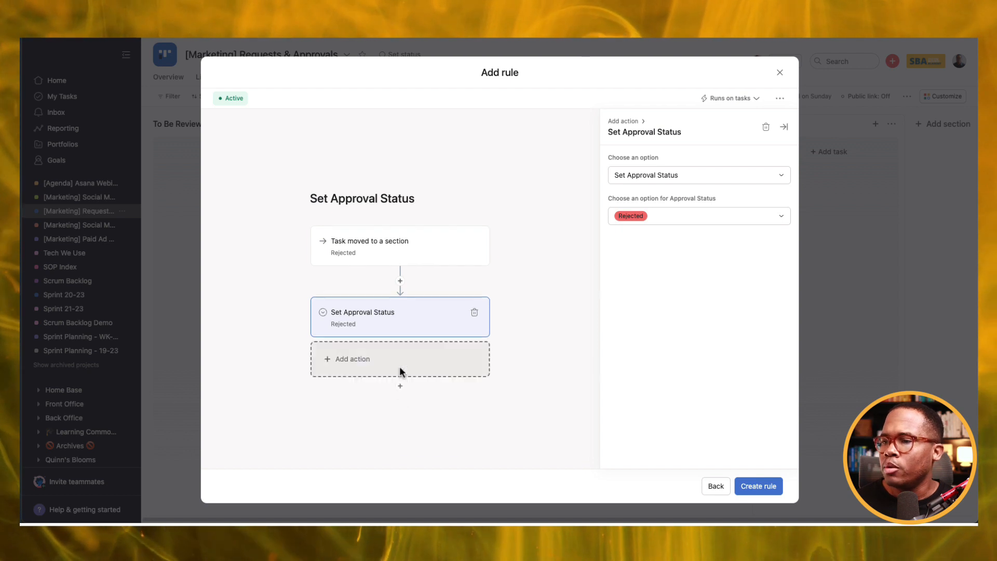
Add an action to the Rejected section rule that marks the task complete.
left_click(402, 370)
scroll(713, 371, "down", 1)
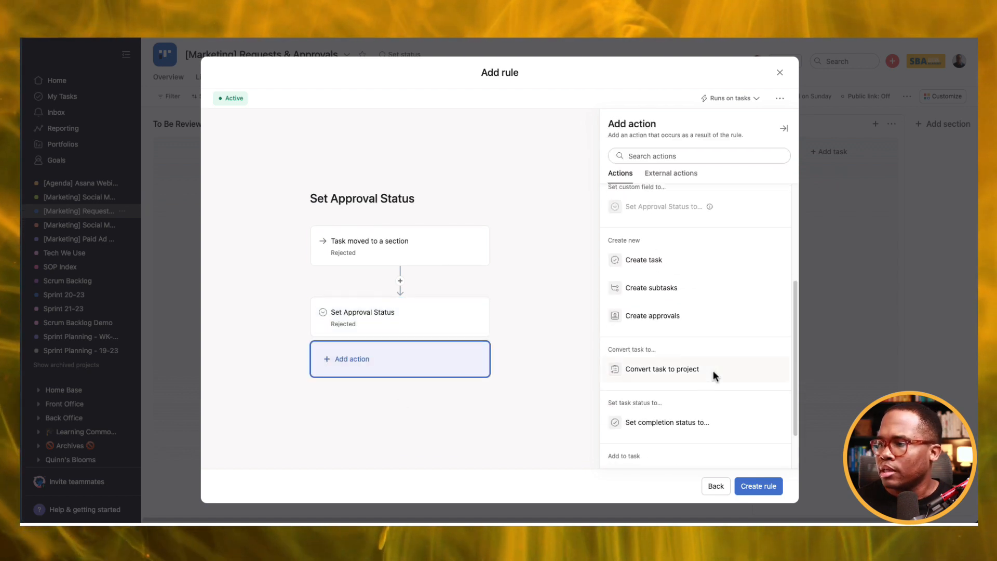
left_click(708, 422)
left_click(657, 182)
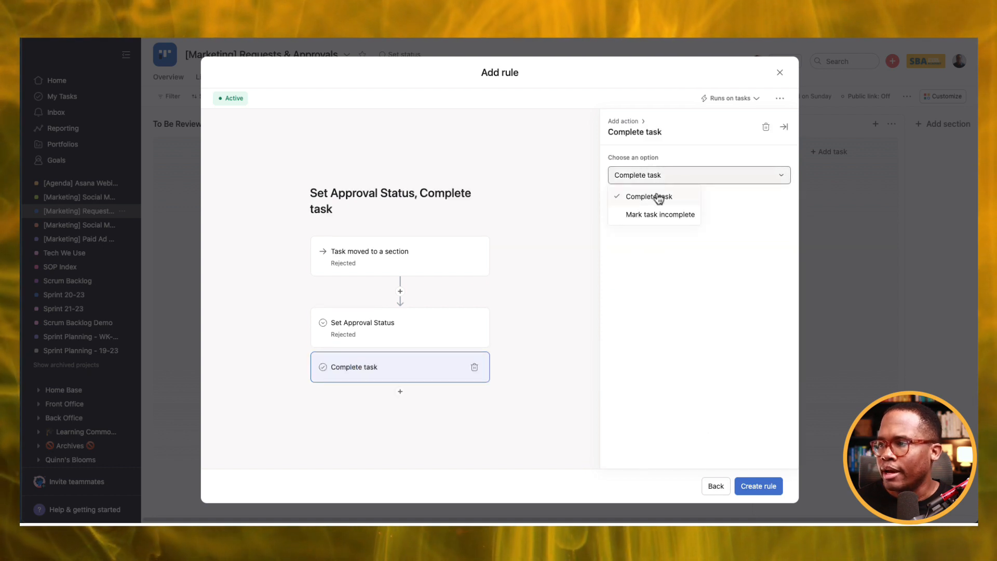
left_click(618, 281)
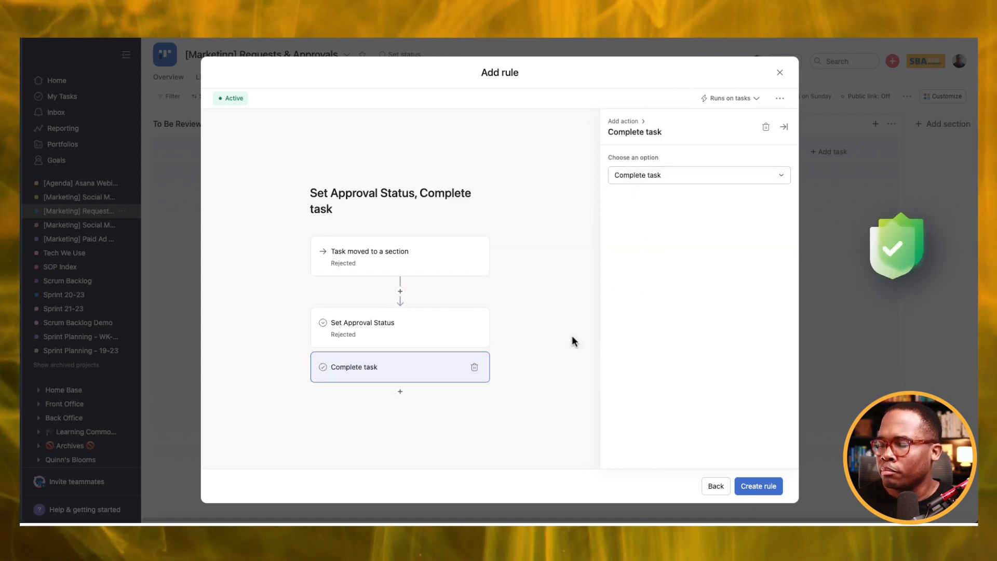
Add a comment action to the rule and insert the Task creator variable in its Default format.
left_click(398, 392)
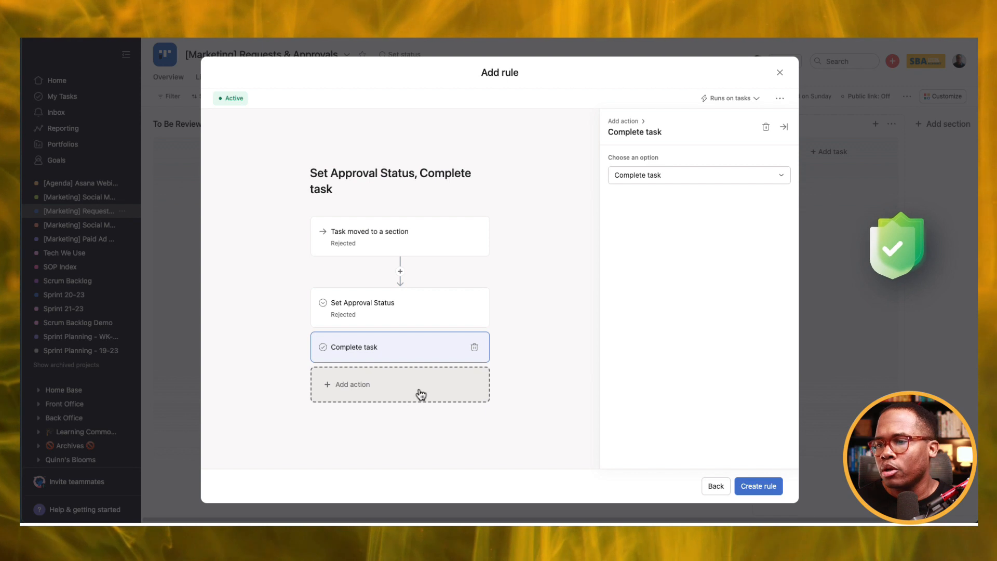
left_click(421, 394)
scroll(766, 367, "down", 5)
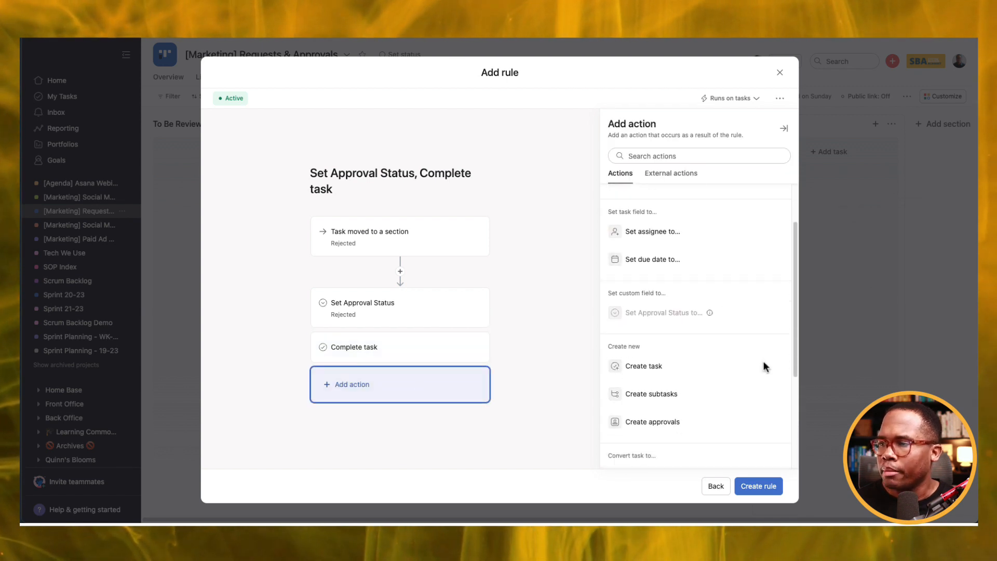
left_click(681, 418)
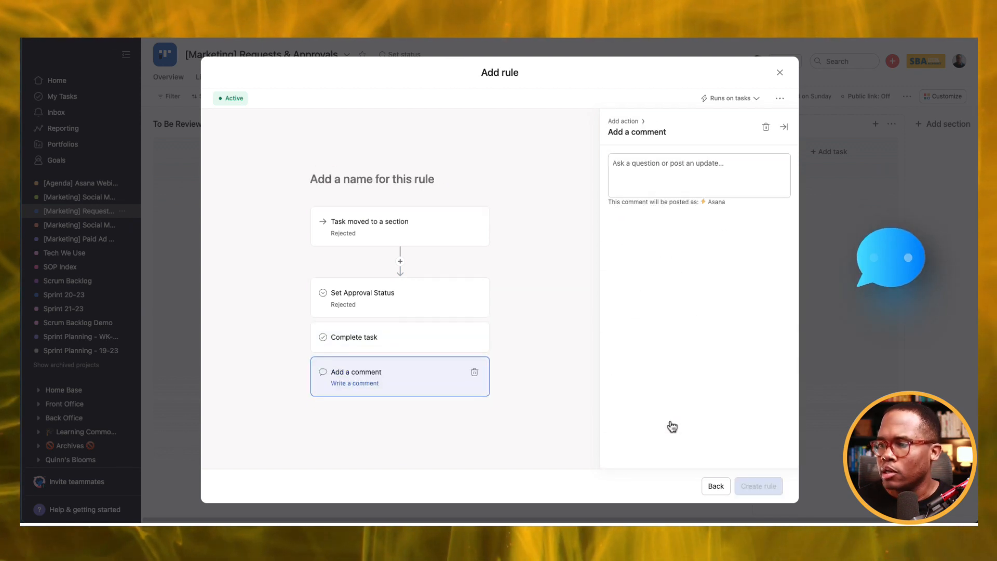
left_click(668, 165)
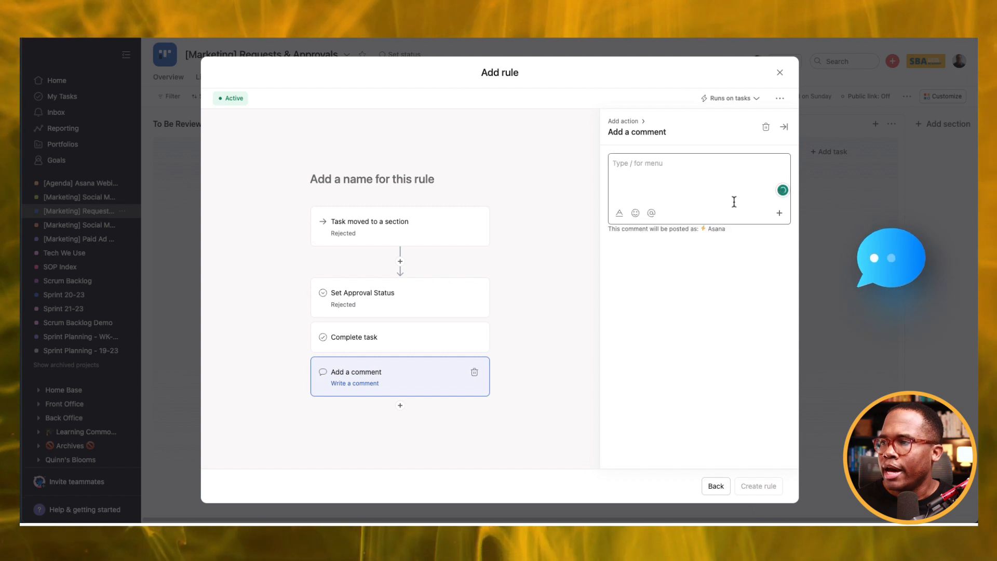
left_click(779, 214)
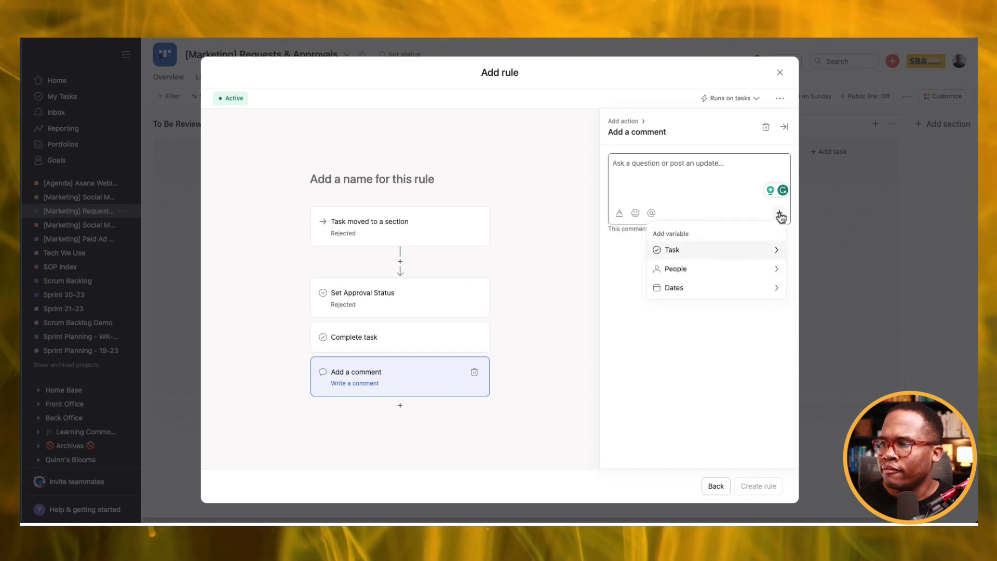
left_click(775, 270)
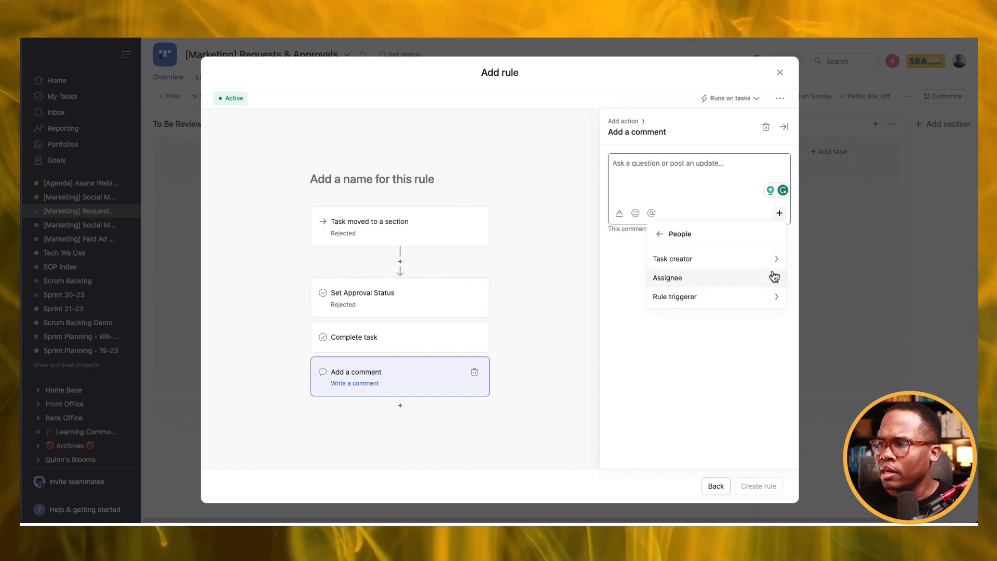
left_click(772, 260)
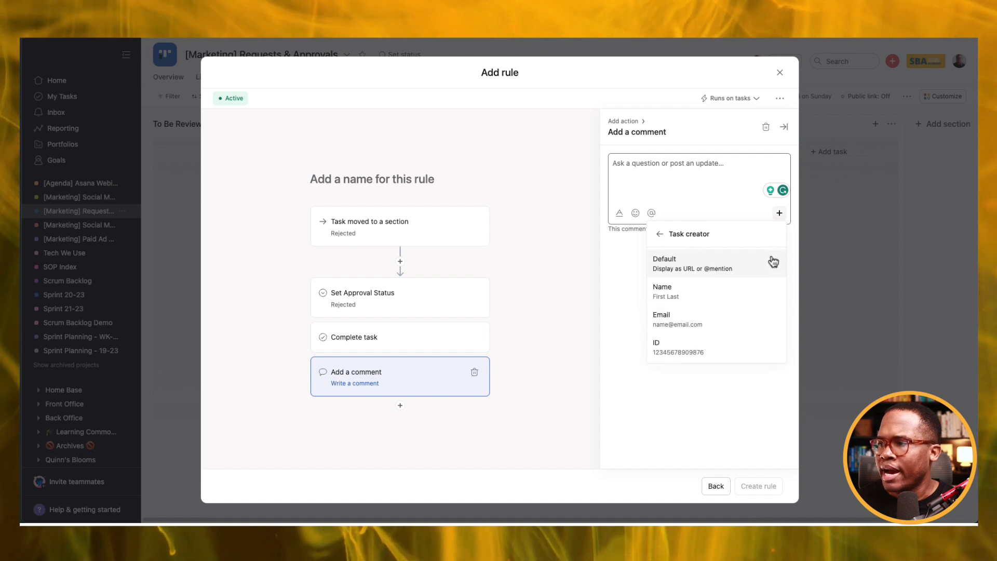
left_click(709, 266)
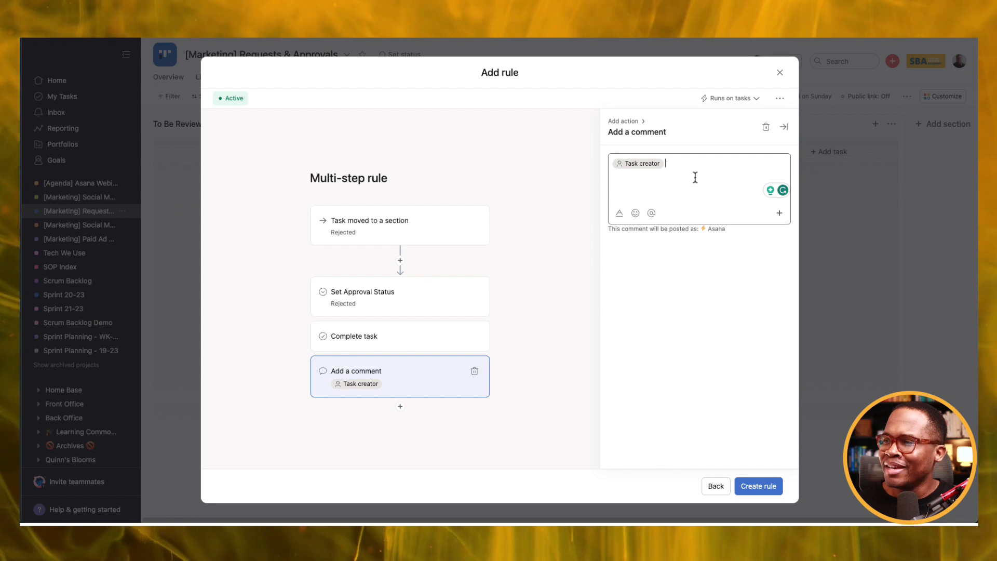
Write the rule's comment after the variable: "This task was rejected. Please refer to the SOP for what to do next.".
type("This ")
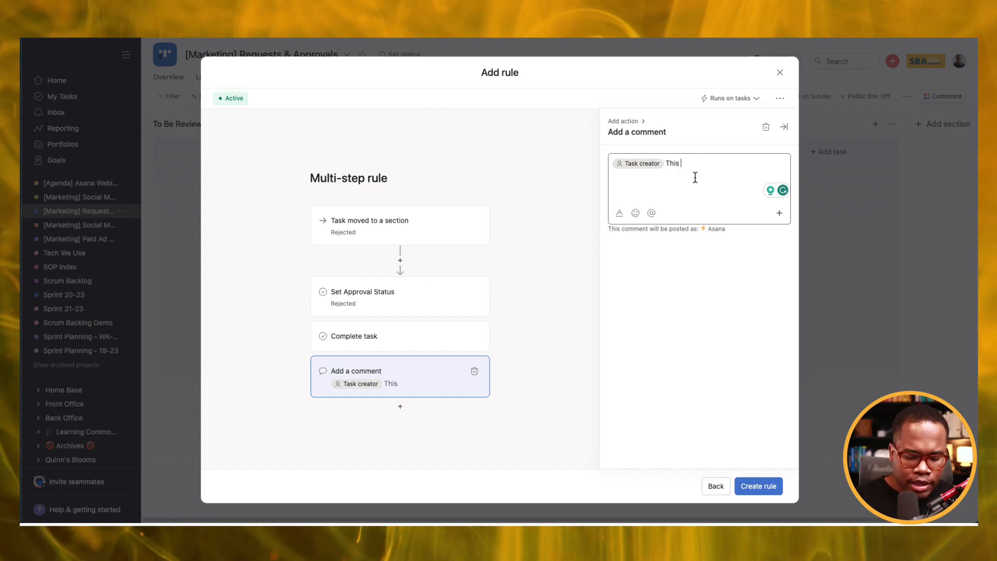
type("task was re")
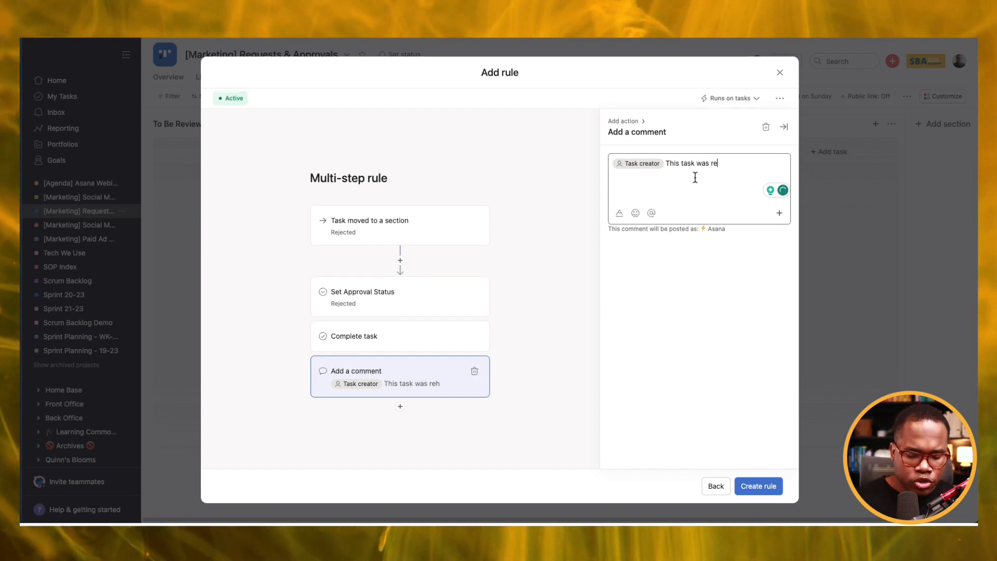
type("jected. Pl")
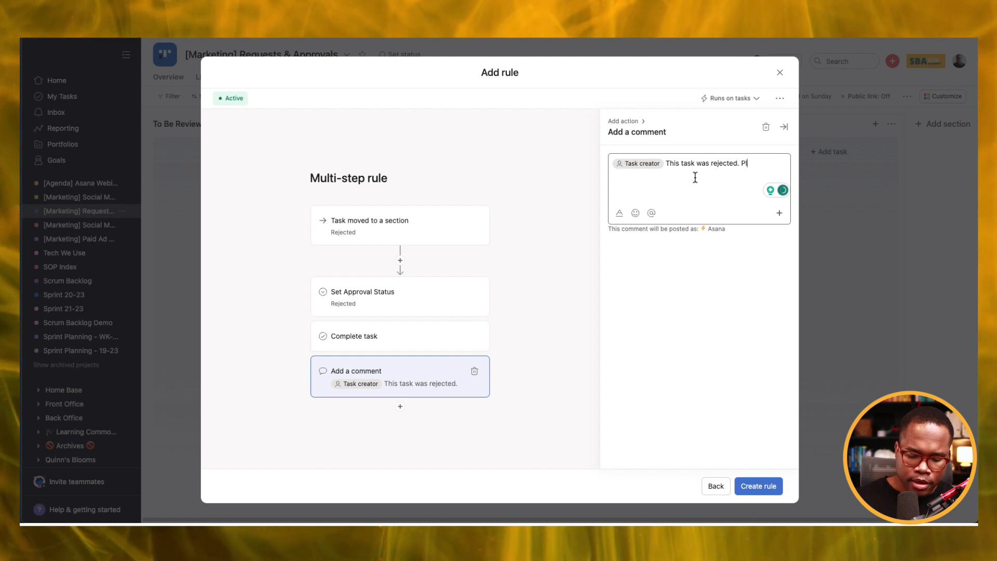
type("ease refer to the SOP for")
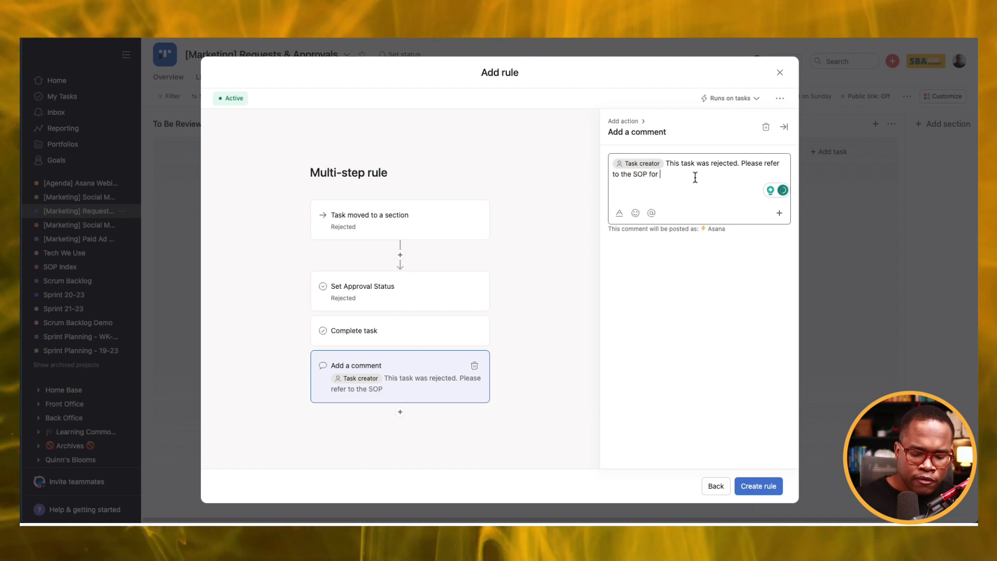
type("what to do next")
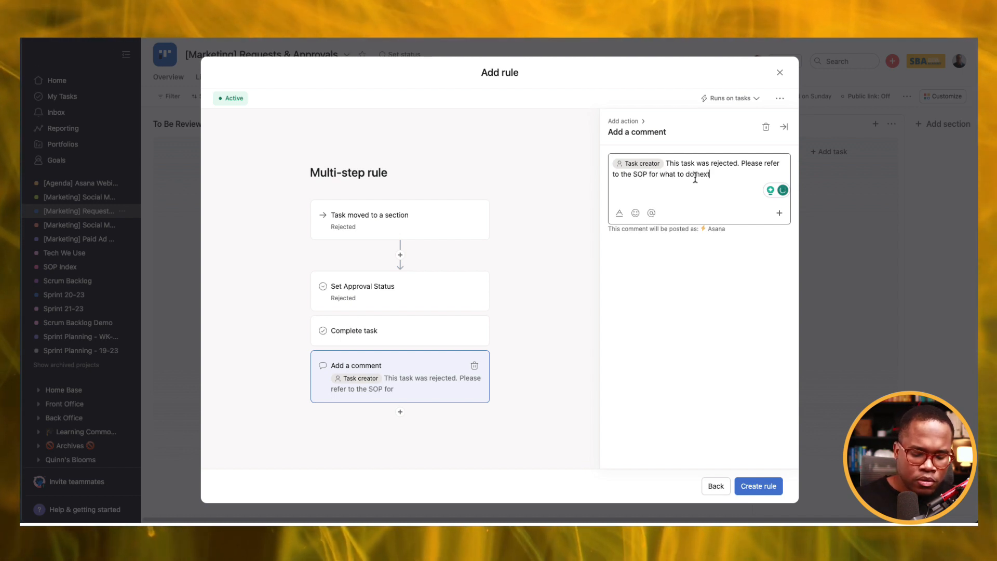
type(".")
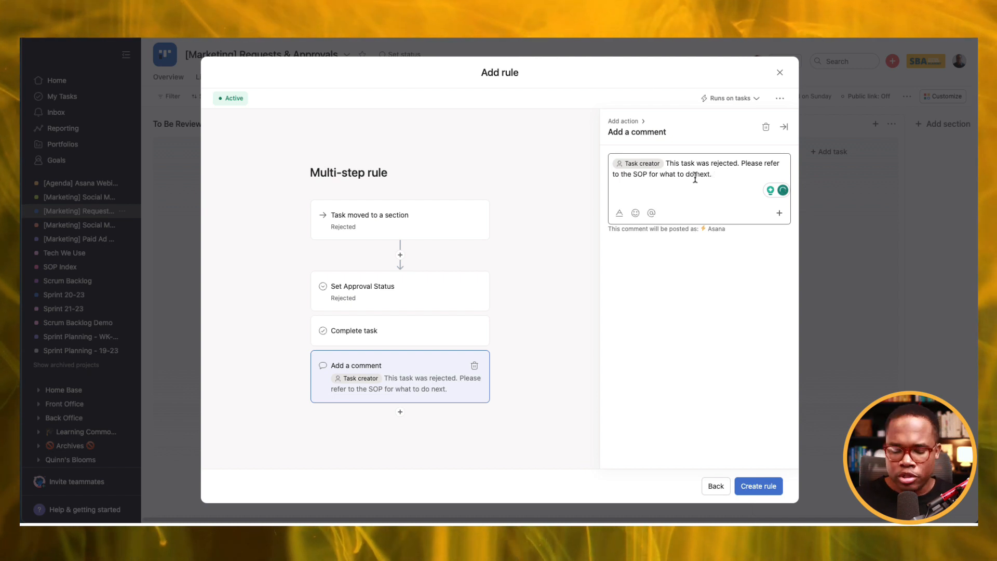
Replace the comment's SOP sentence with "Sorry for your luck." and create the rule.
left_click_drag(713, 174, 743, 165)
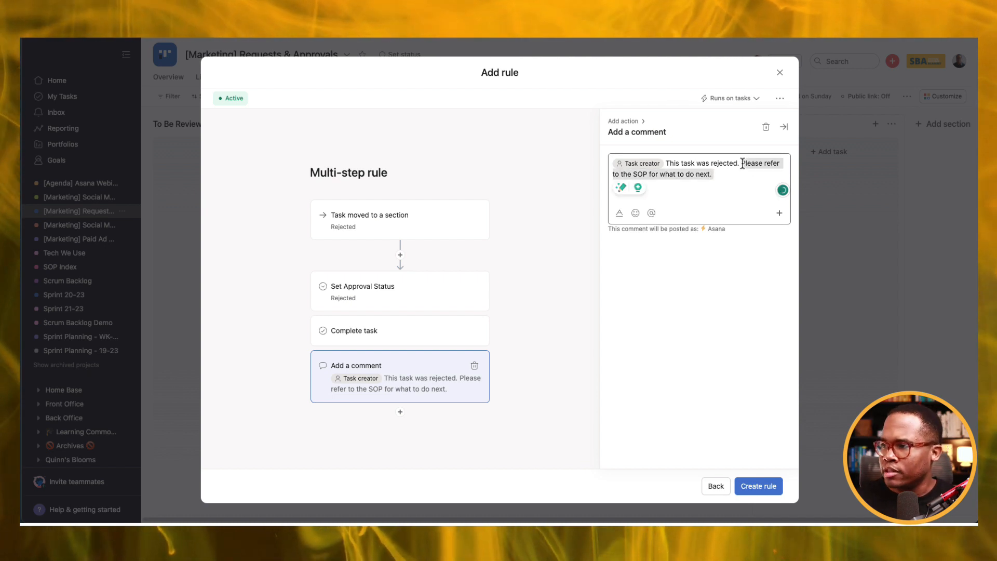
type("Sorry ")
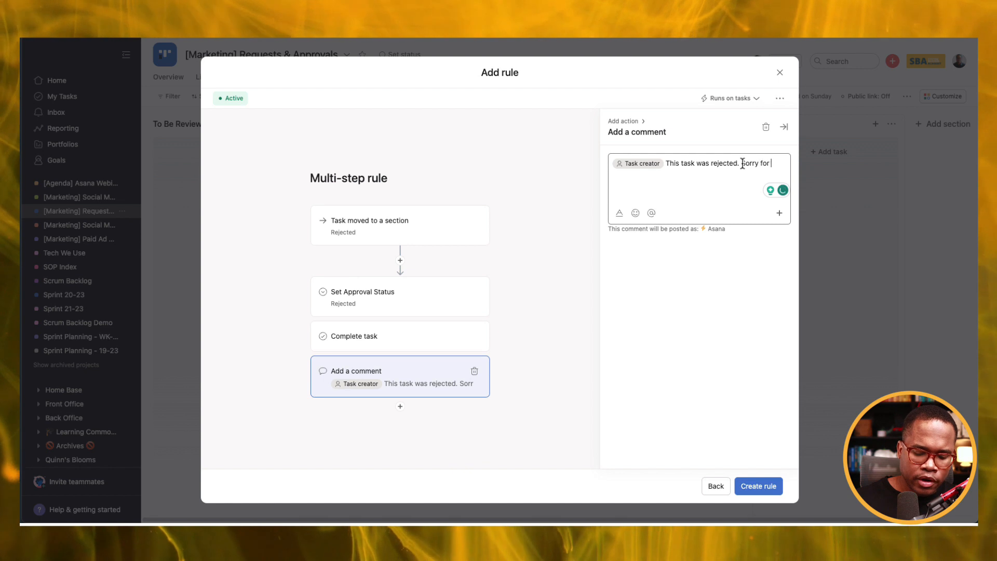
type("for your luck.")
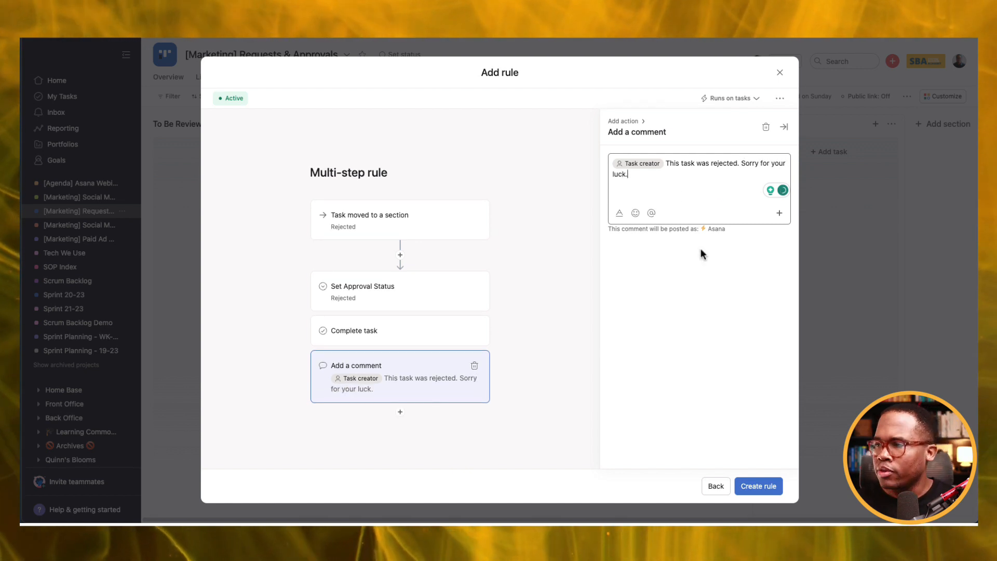
left_click(765, 489)
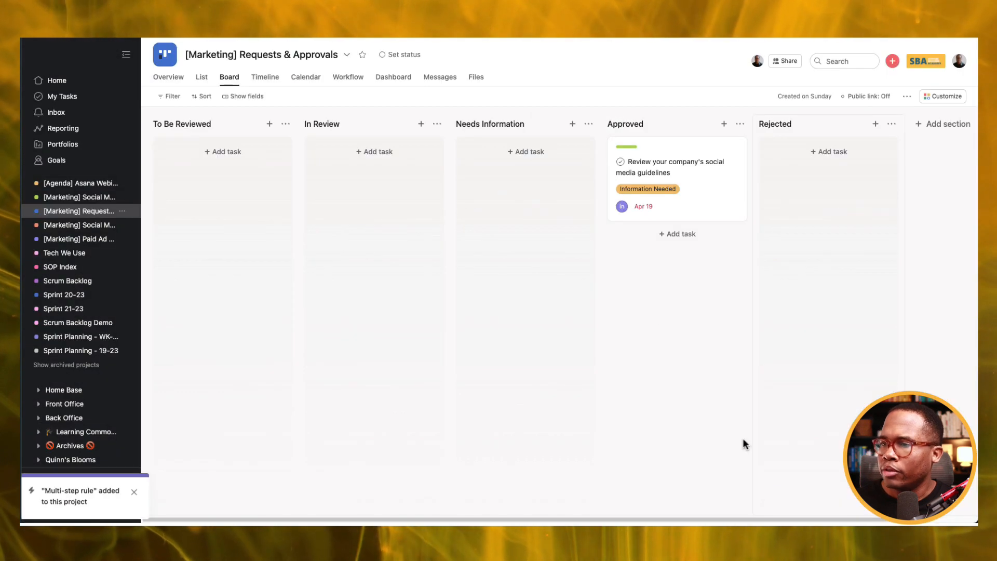
Move the guidelines task from Approved to Rejected and review its status, completion and automated comment in the task details.
left_click_drag(687, 202, 829, 205)
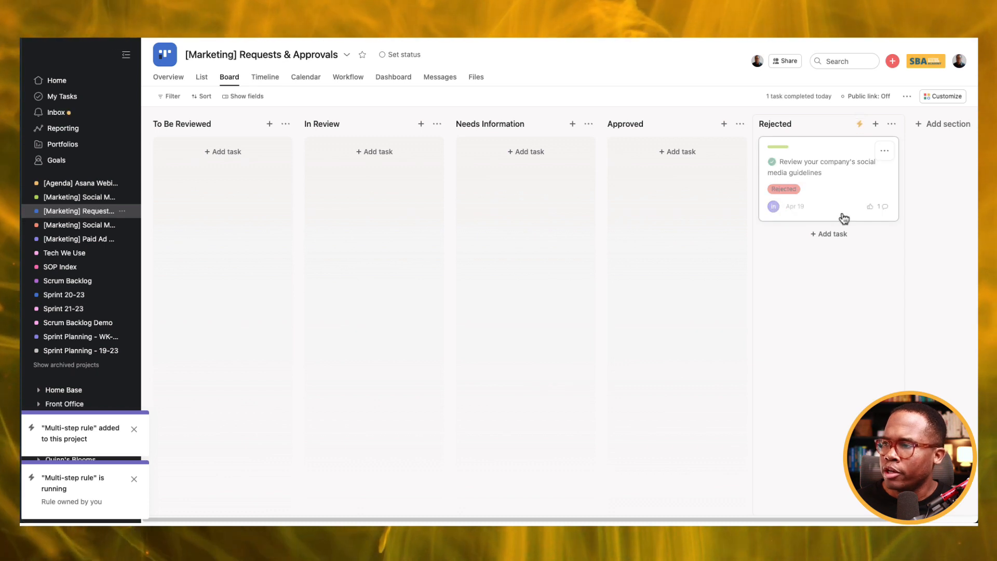
left_click(837, 210)
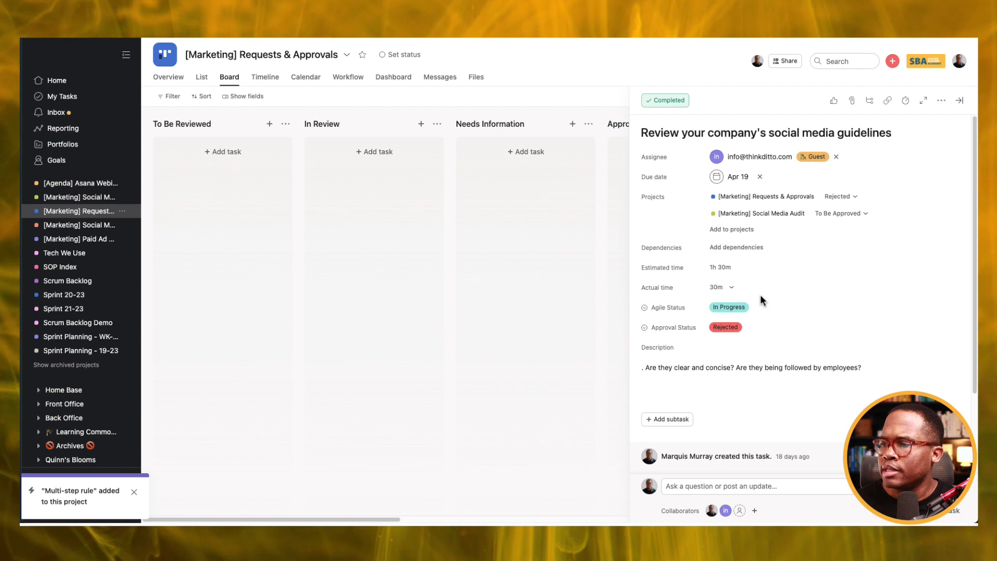
scroll(760, 294, "down", 3)
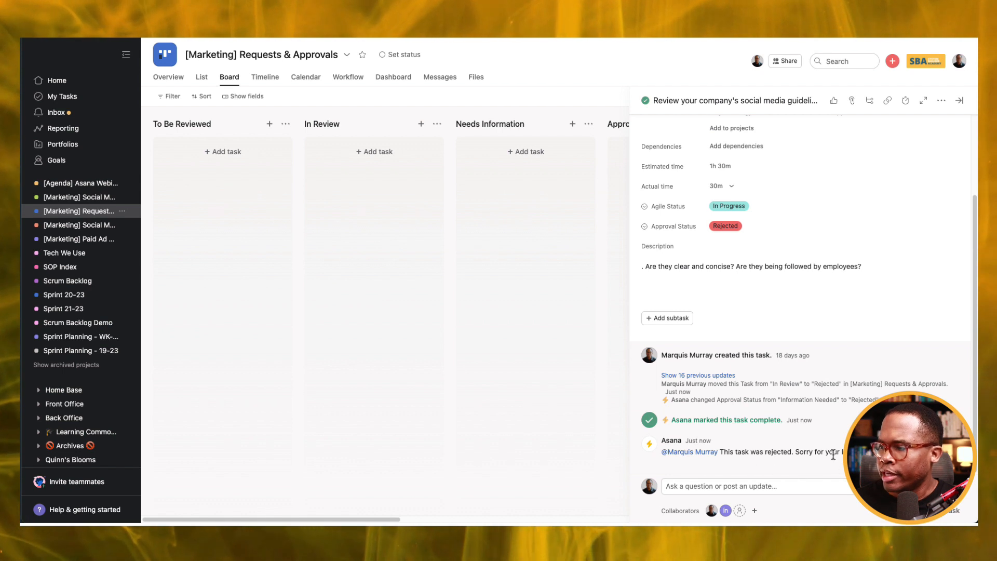
Draft a task comment starting "Please review the request and make any changes needed", include how to ask why it was rejected, and fix "additionalinformation".
left_click(801, 485)
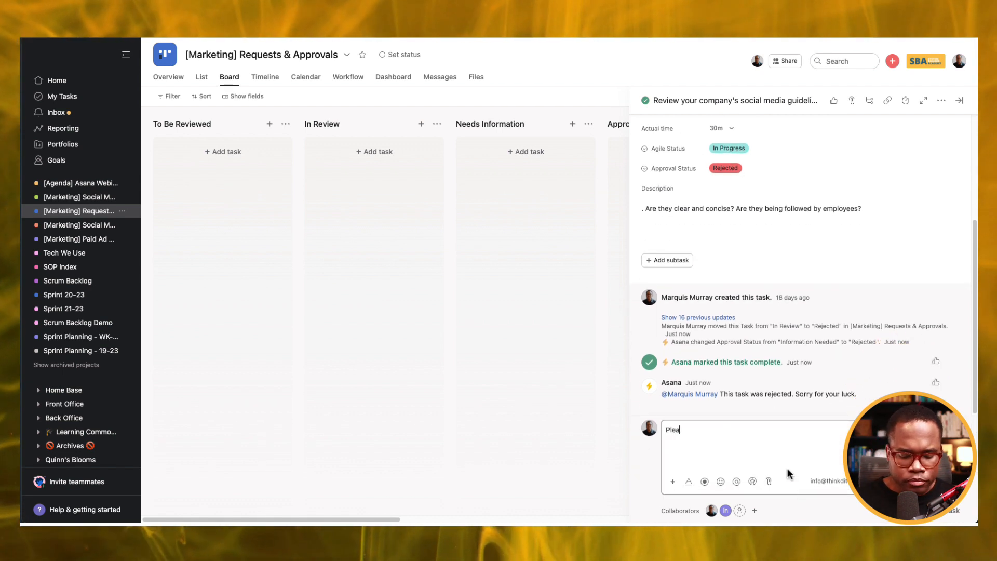
type("Please review")
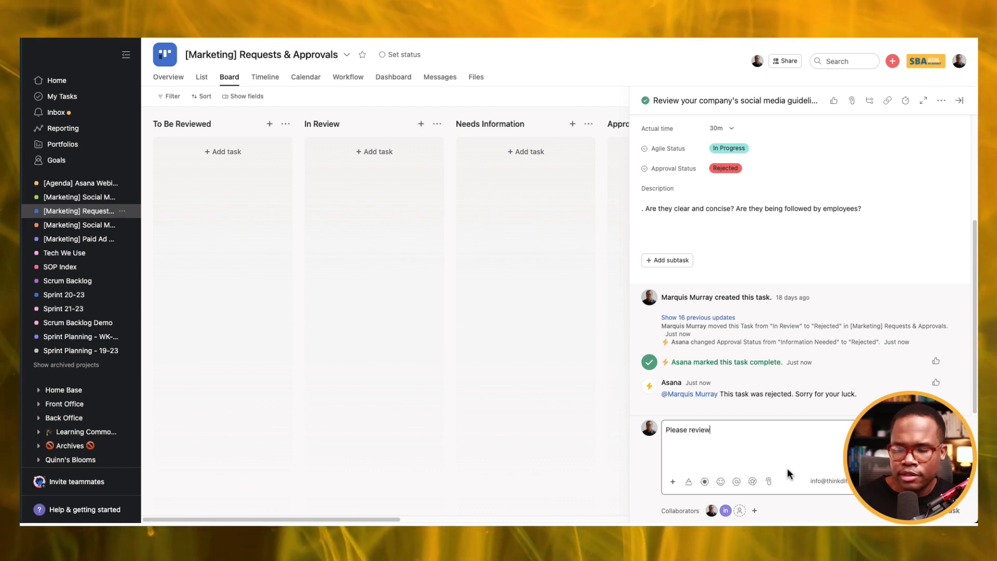
type(" the request ")
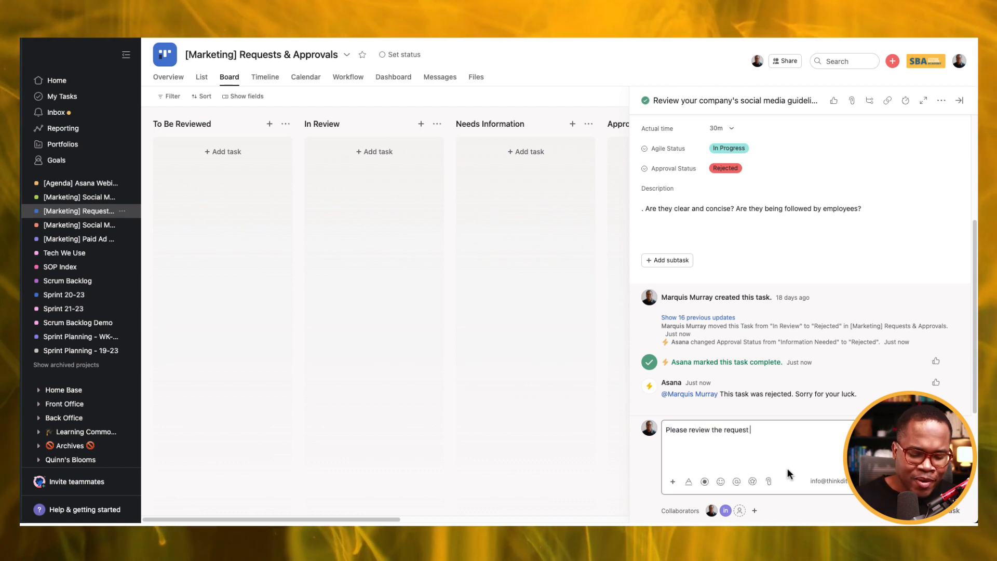
type("and make t")
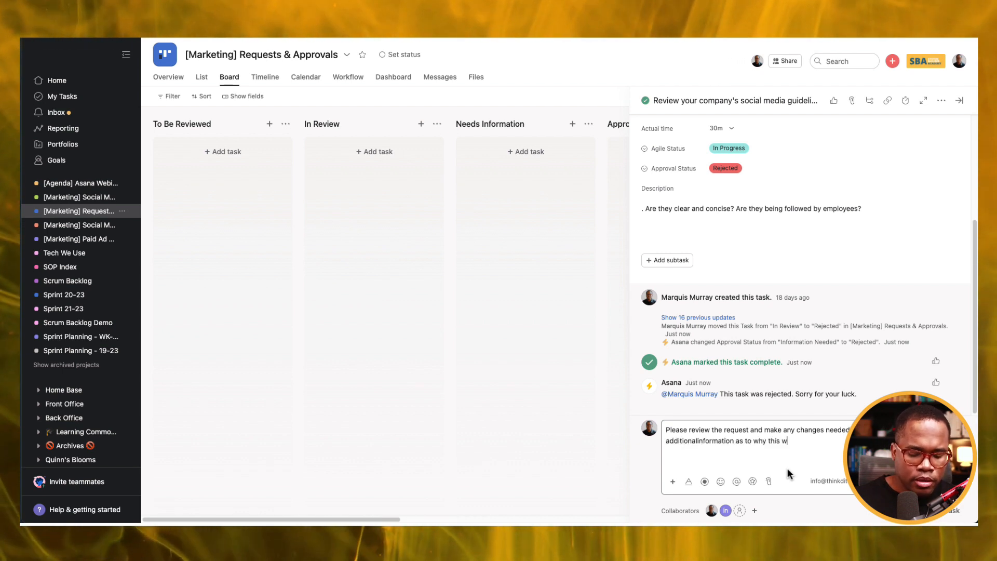
type("as rejected")
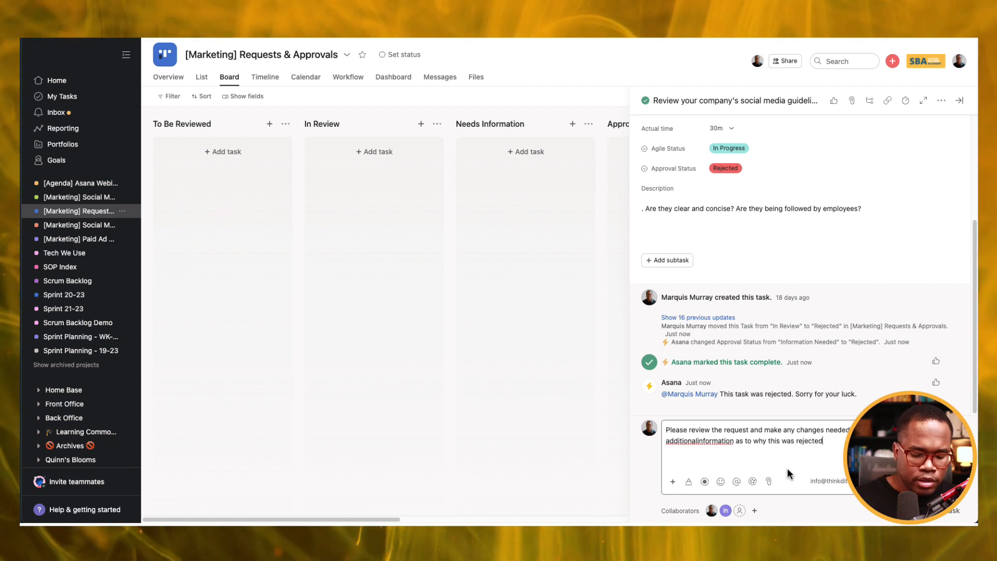
type(", please")
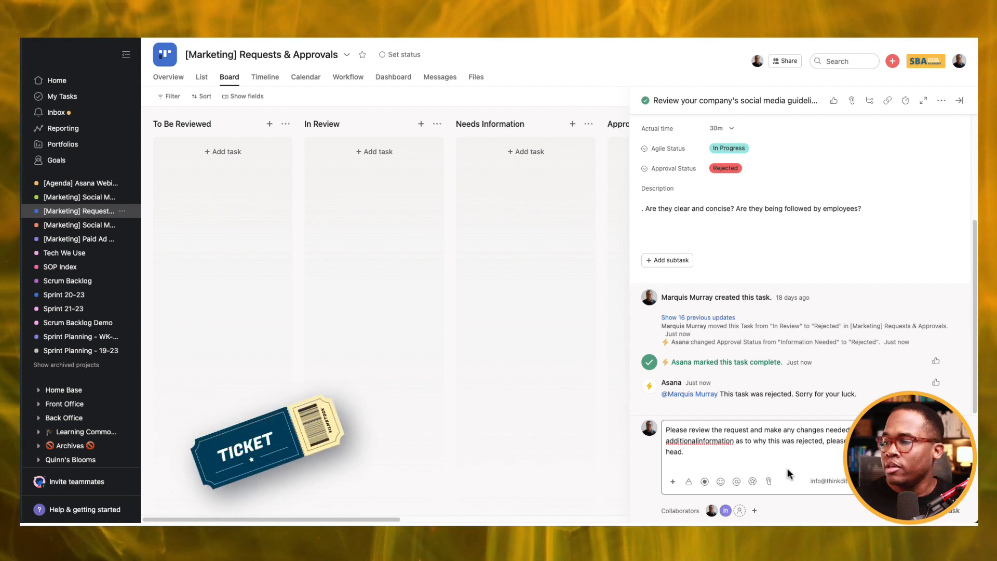
left_click(696, 444)
key("alt+BackSpace")
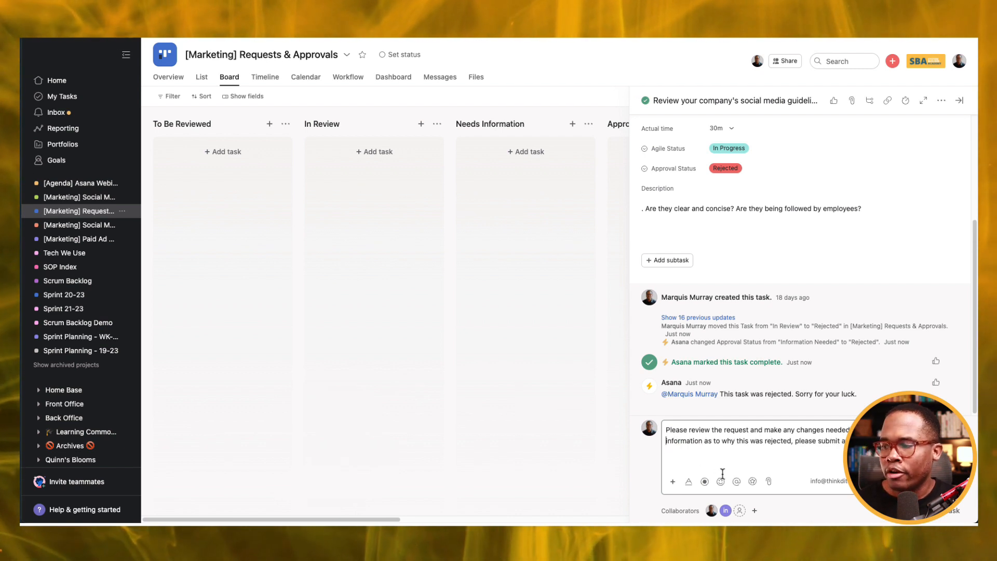